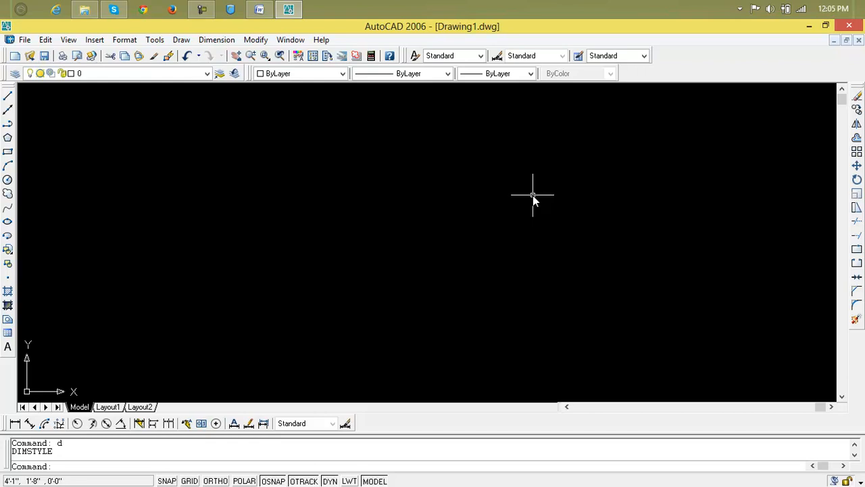
Draw a horizontal line about 1'-5" long in the upper part of the drawing, with ortho mode on.
{"action": "type", "text": "l"}
{"action": "key", "text": "Return"}
{"action": "left_click", "coordinate": [122, 177]}
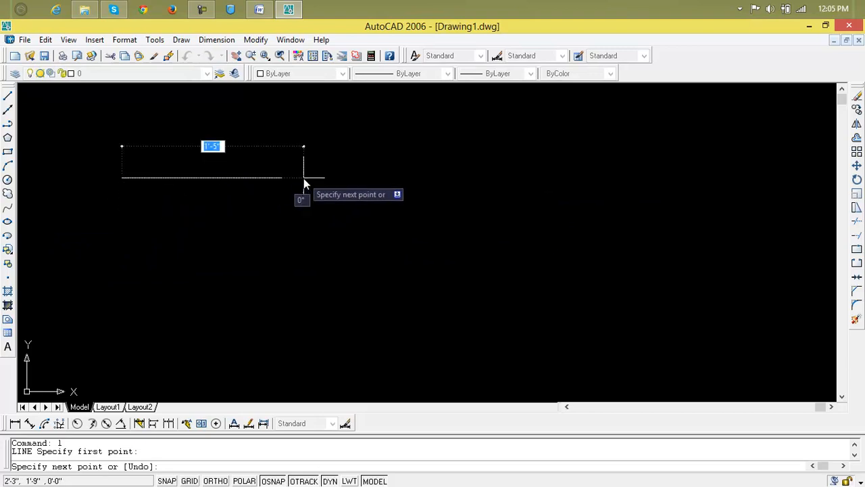
{"action": "key", "text": "F8"}
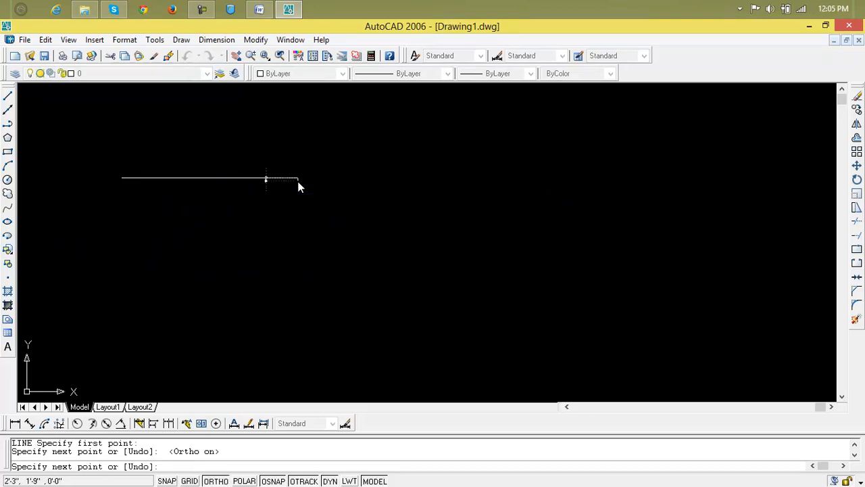
{"action": "left_click", "coordinate": [298, 178]}
{"action": "key", "text": "Return"}
{"action": "left_click", "coordinate": [131, 239]}
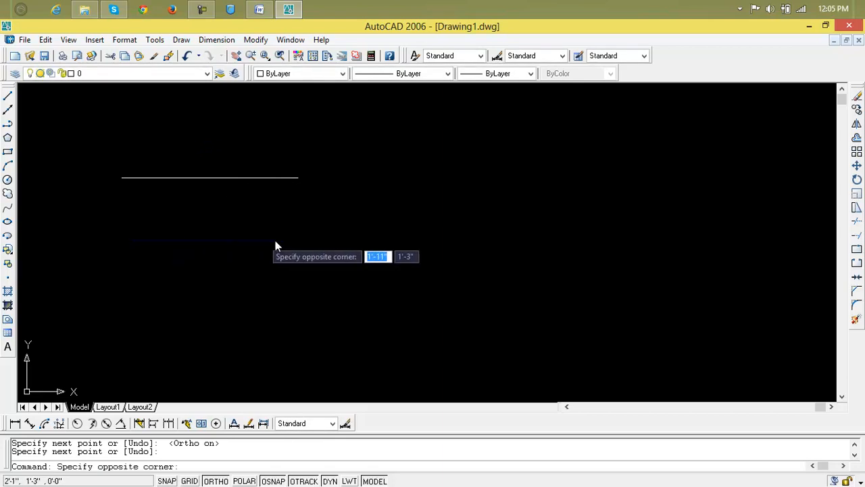
{"action": "left_click", "coordinate": [317, 241]}
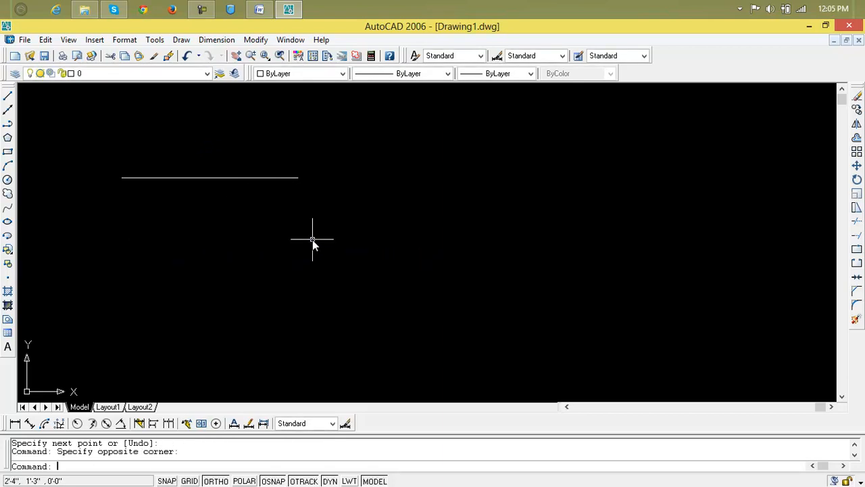
Draw a vertical line through the horizontal line's left end, starting slightly above it and reaching well below it.
{"action": "type", "text": "l"}
{"action": "key", "text": "Return"}
{"action": "left_click", "coordinate": [122, 149]}
{"action": "left_click", "coordinate": [115, 348]}
{"action": "key", "text": "Return"}
Draw two horizontal lines of different lengths rightward from the vertical line, a long one near mid-height and a short one near its lower end.
{"action": "key", "text": "Return"}
{"action": "left_click", "coordinate": [124, 249]}
{"action": "left_click", "coordinate": [342, 249]}
{"action": "key", "text": "Return"}
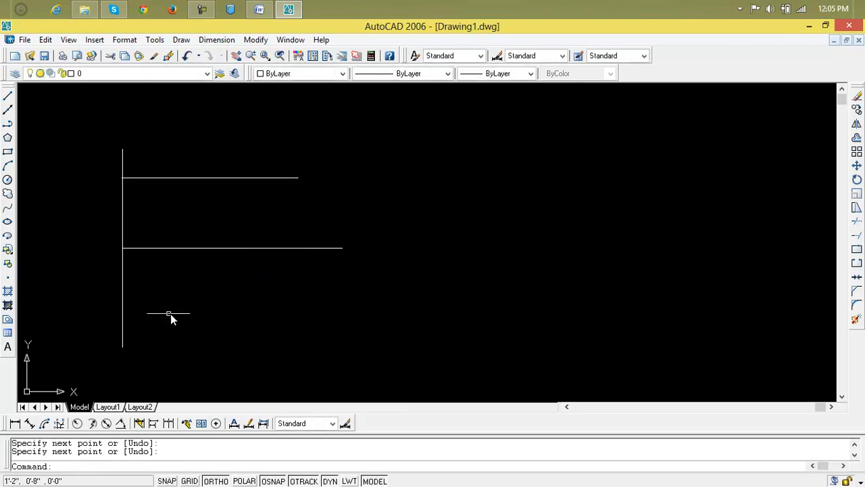
{"action": "key", "text": "Return"}
{"action": "left_click", "coordinate": [122, 315]}
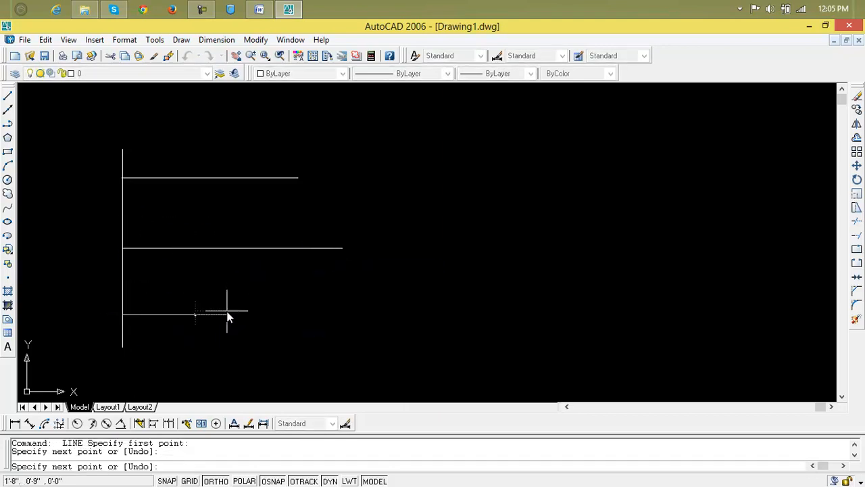
{"action": "left_click", "coordinate": [227, 314]}
{"action": "key", "text": "Return"}
Draw two more horizontal lines from the vertical line, one between the lower two lines and a shorter one between the upper two.
{"action": "key", "text": "Return"}
{"action": "left_click", "coordinate": [123, 289]}
{"action": "left_click", "coordinate": [304, 289]}
{"action": "key", "text": "Return"}
{"action": "key", "text": "Return"}
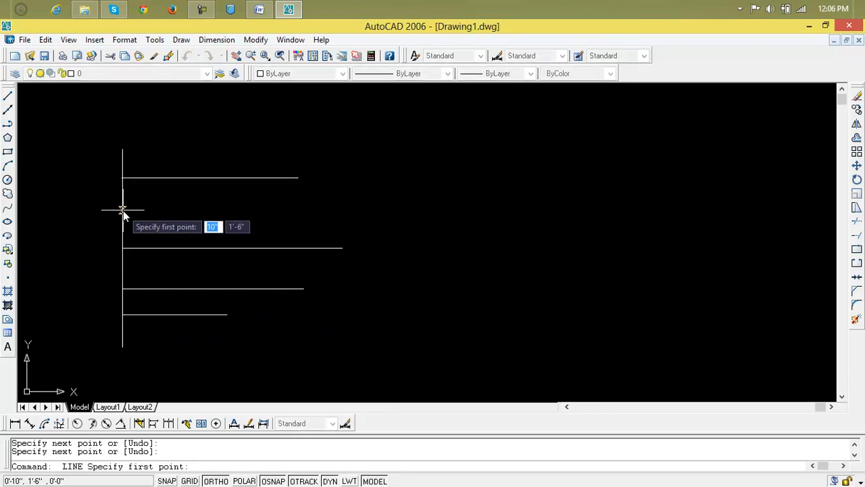
{"action": "left_click", "coordinate": [123, 212]}
{"action": "left_click", "coordinate": [249, 213]}
{"action": "key", "text": "Return"}
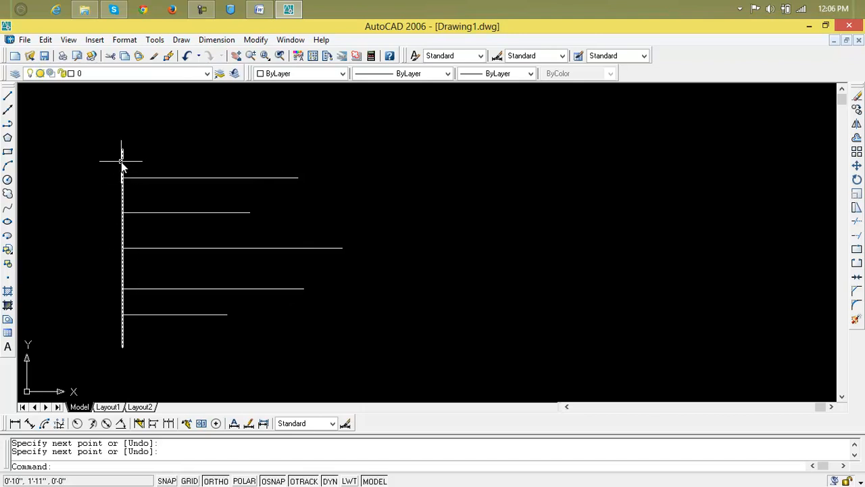
Draw long horizontal lines of equal length rightward from the vertical line's upper and lower ends, well past the shorter lines.
{"action": "type", "text": "l"}
{"action": "key", "text": "Return"}
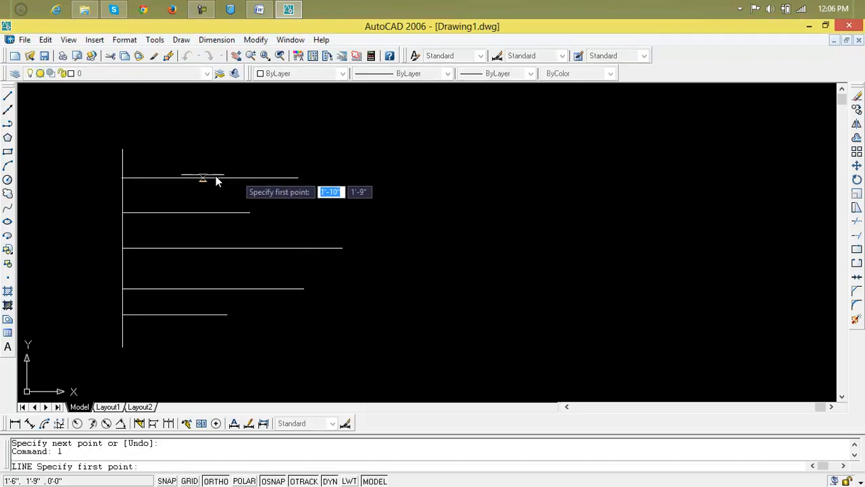
{"action": "left_click", "coordinate": [122, 149]}
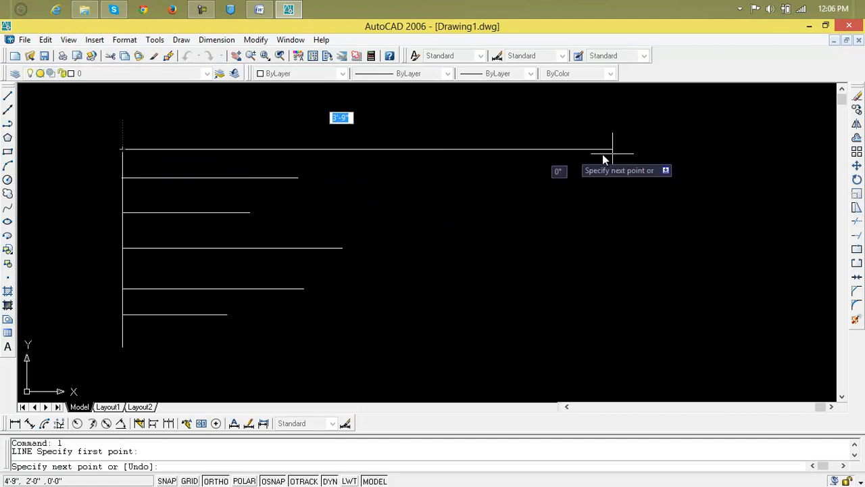
{"action": "left_click", "coordinate": [761, 158]}
{"action": "key", "text": "Return"}
{"action": "key", "text": "Return"}
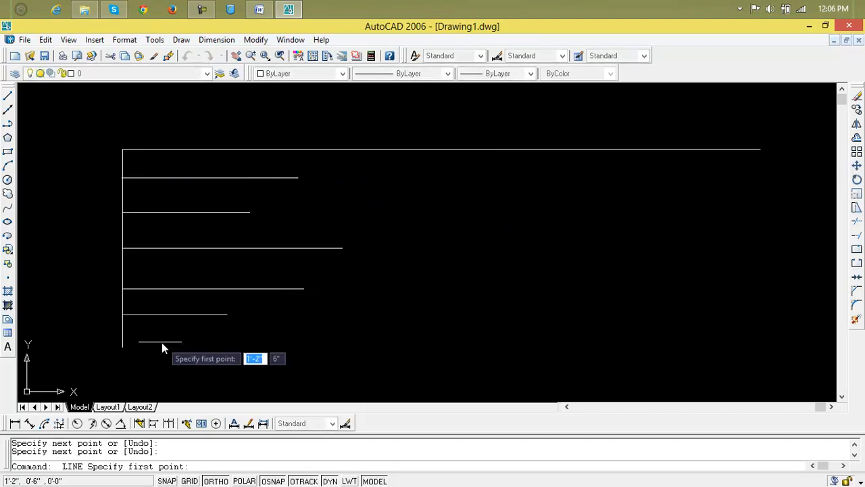
{"action": "left_click", "coordinate": [122, 347]}
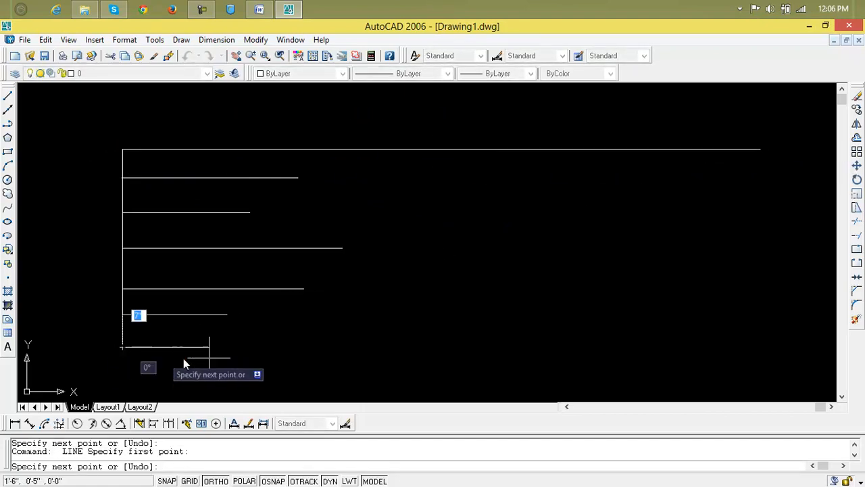
{"action": "left_click", "coordinate": [760, 363]}
{"action": "key", "text": "Return"}
Close the rectangular frame with a vertical line joining the right ends of its upper and lower edges.
{"action": "key", "text": "Return"}
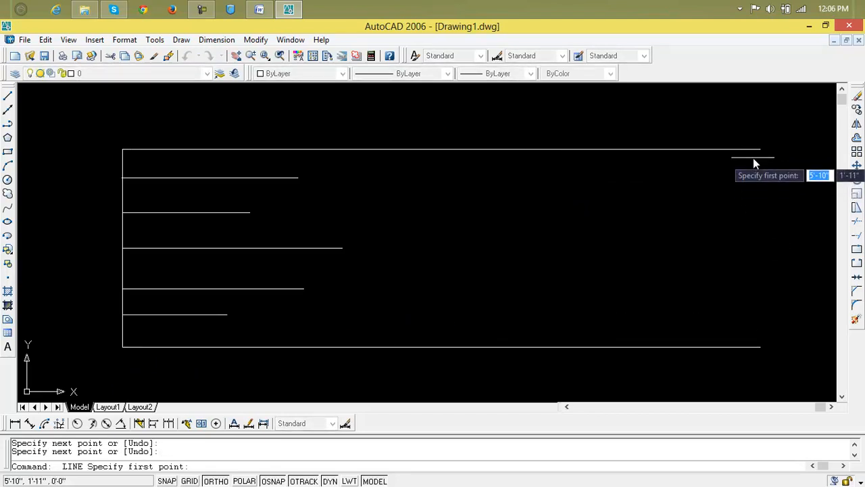
{"action": "left_click", "coordinate": [760, 149]}
{"action": "left_click", "coordinate": [761, 347]}
{"action": "key", "text": "Return"}
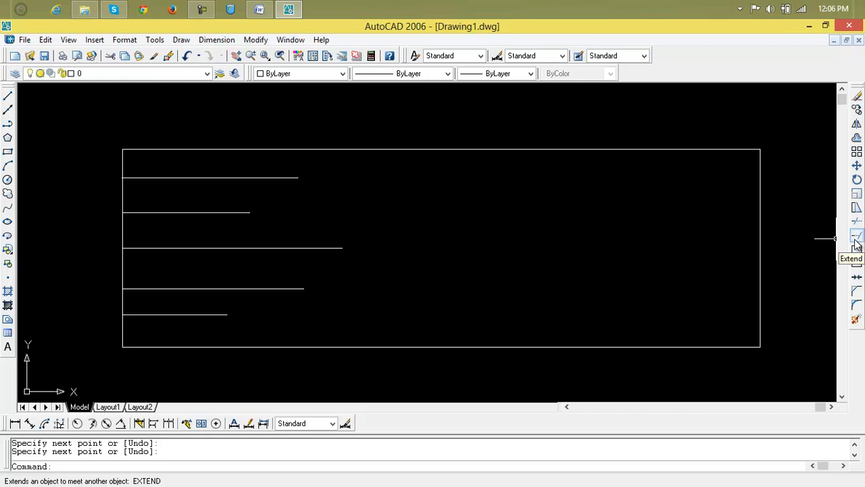
Extend the upper three short horizontal lines to the frame's right edge, using that edge as the boundary.
{"action": "left_click", "coordinate": [260, 39]}
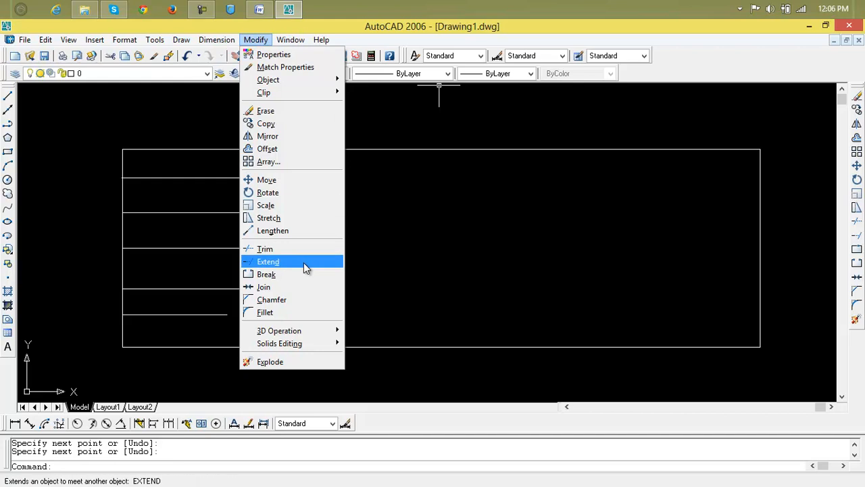
{"action": "left_click", "coordinate": [553, 263]}
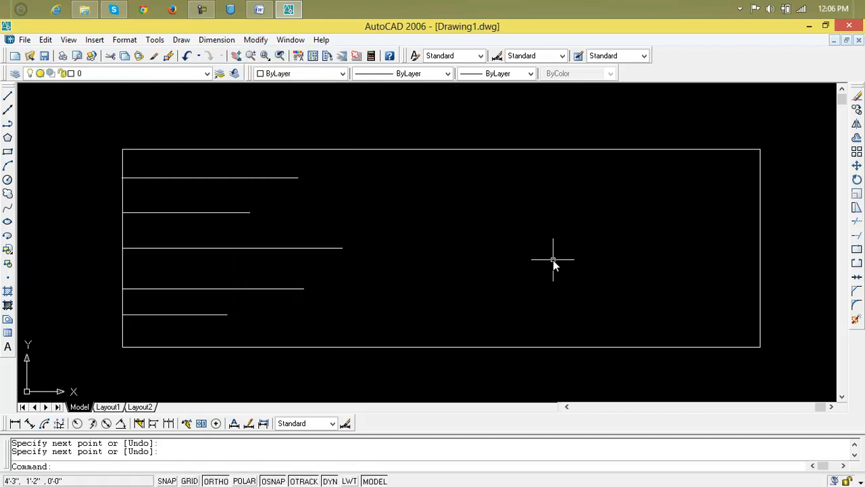
{"action": "type", "text": "ex"}
{"action": "key", "text": "Return"}
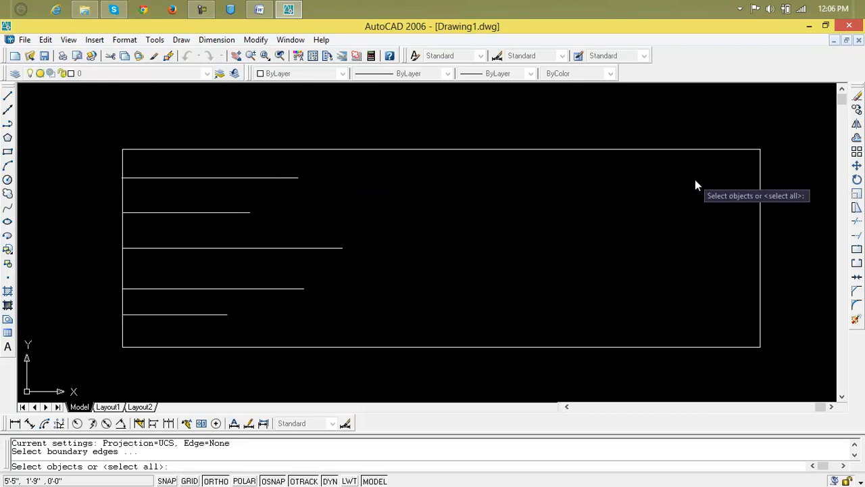
{"action": "left_click", "coordinate": [761, 197]}
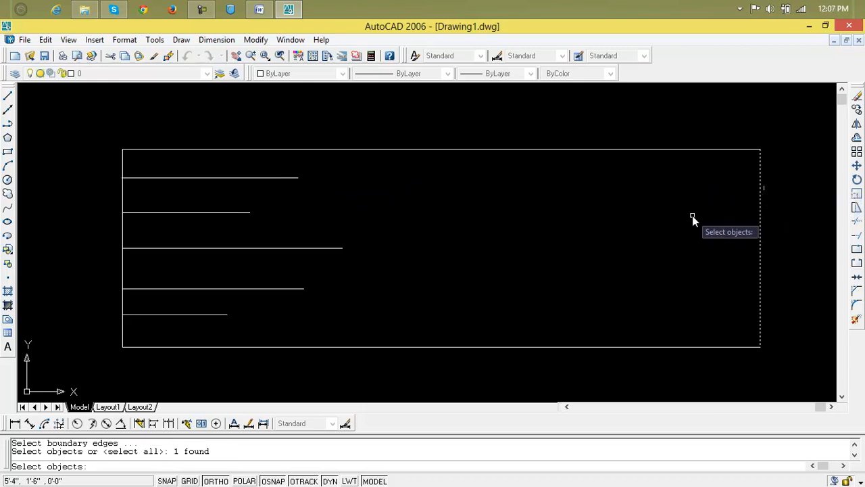
{"action": "key", "text": "Return"}
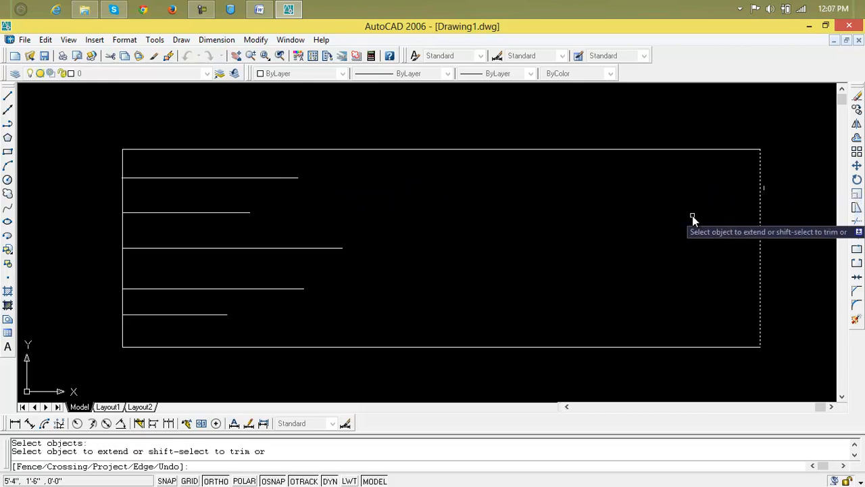
{"action": "left_click", "coordinate": [289, 179]}
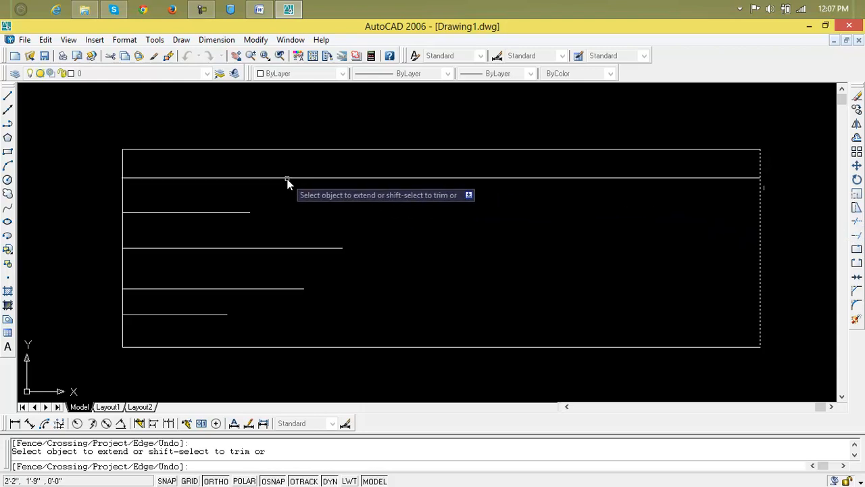
{"action": "left_click", "coordinate": [243, 213]}
{"action": "left_click", "coordinate": [259, 248]}
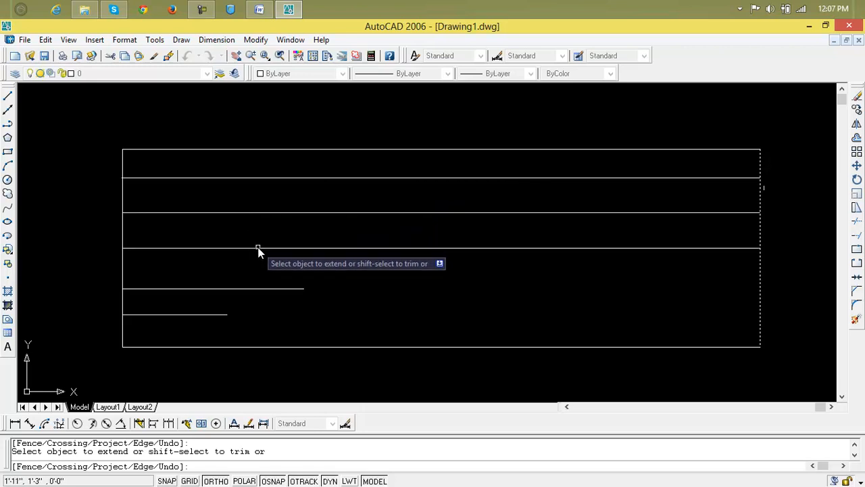
Extend the remaining two short horizontal lines to the frame's right edge and end the Extend command.
{"action": "left_click", "coordinate": [259, 290]}
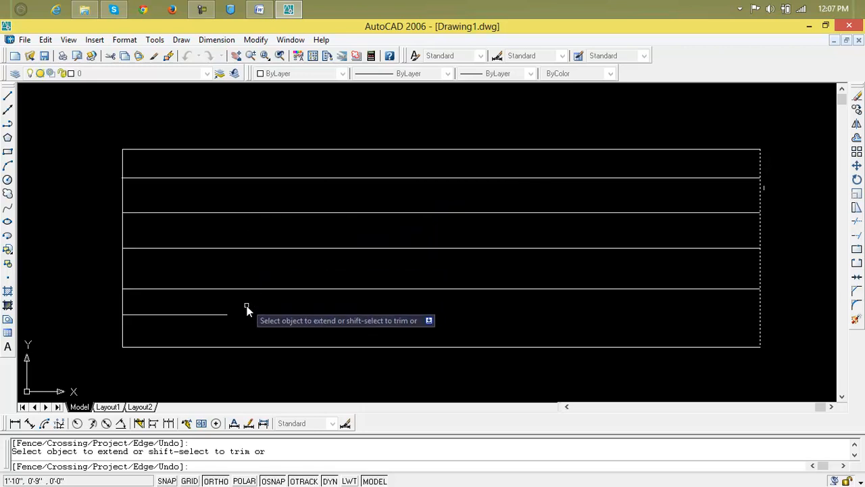
{"action": "left_click", "coordinate": [161, 314]}
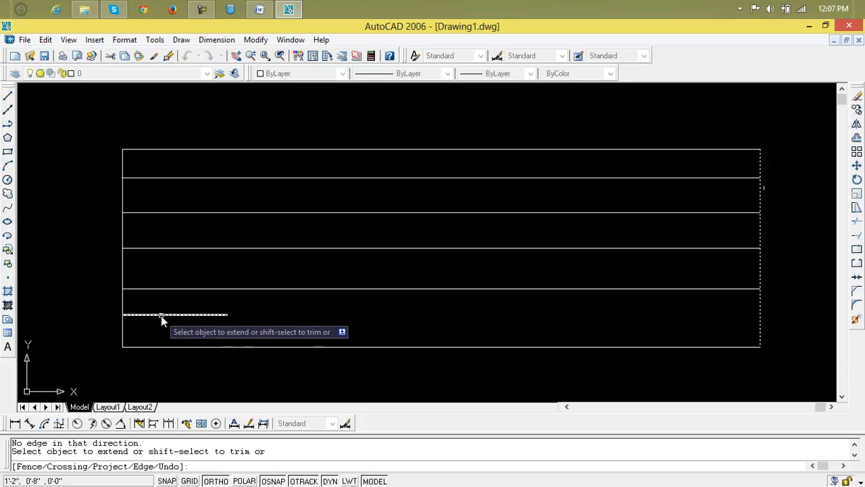
{"action": "left_click", "coordinate": [223, 315]}
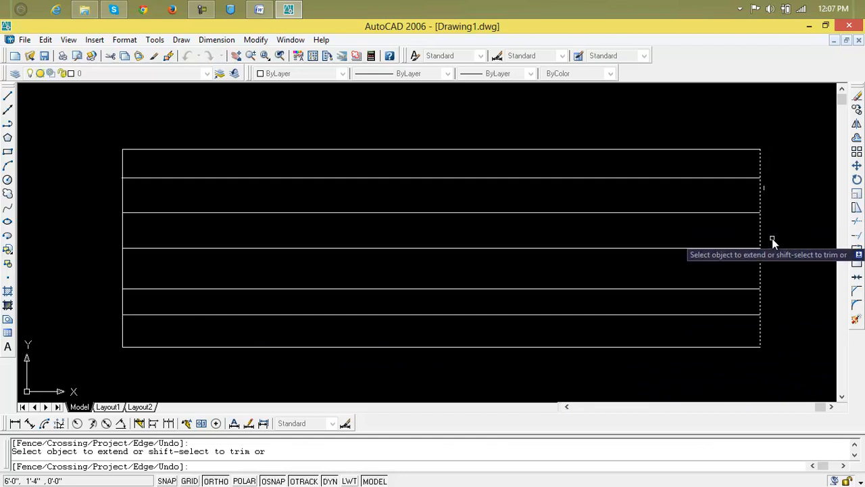
{"action": "key", "text": "Escape"}
{"action": "key", "text": "Escape"}
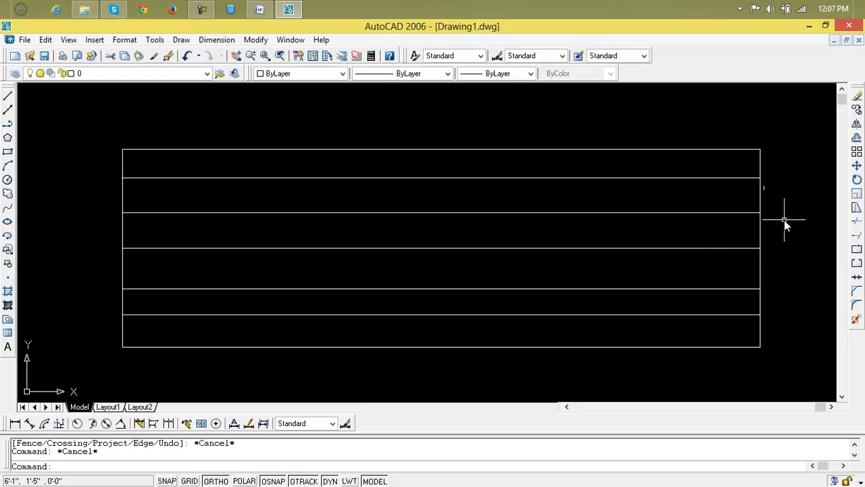
Draw a vertical line across the right part of the frame, from its upper edge to its lower edge.
{"action": "type", "text": "l"}
{"action": "key", "text": "Return"}
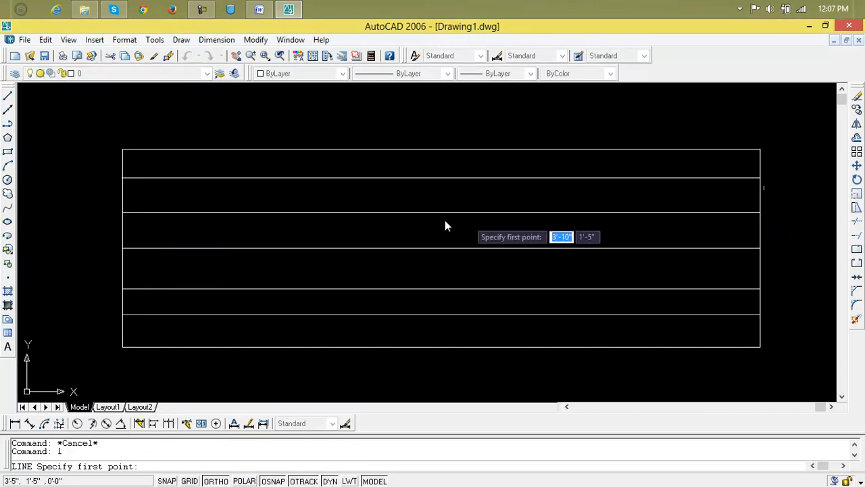
{"action": "left_click", "coordinate": [616, 149]}
{"action": "left_click", "coordinate": [616, 346]}
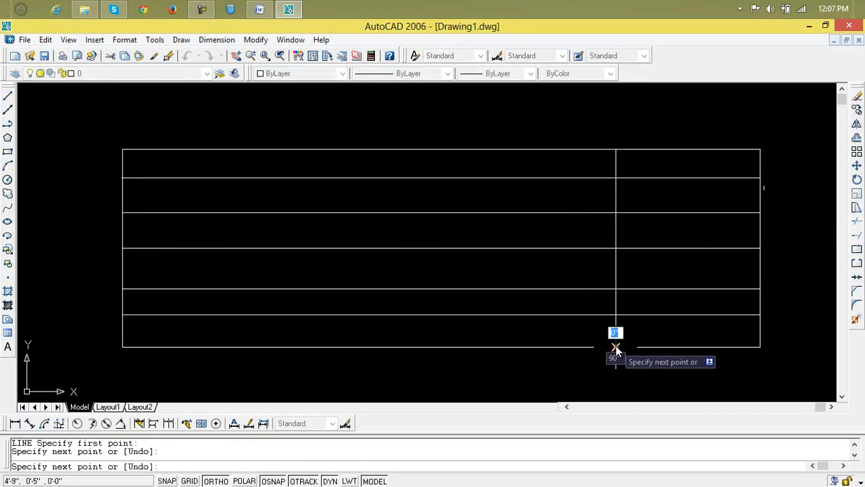
{"action": "key", "text": "Return"}
Draw two short horizontal lines from the frame's left edge, one inside the third row and one inside the second row.
{"action": "key", "text": "Return"}
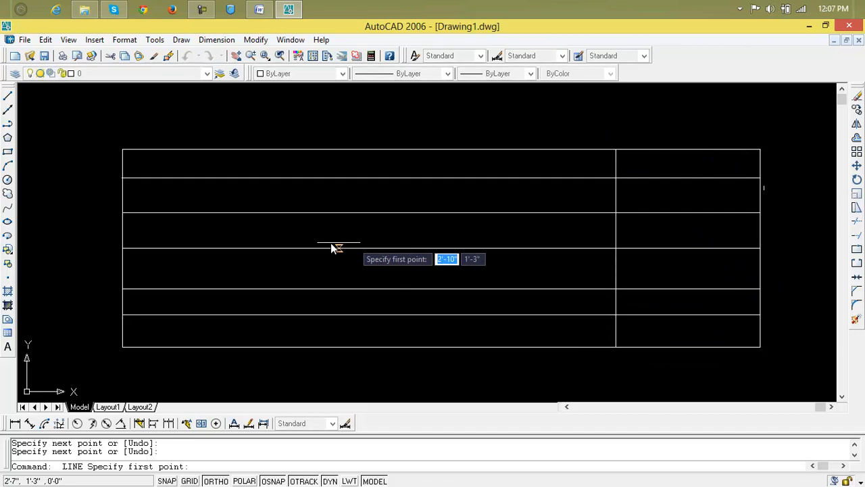
{"action": "left_click", "coordinate": [123, 233]}
{"action": "left_click", "coordinate": [371, 233]}
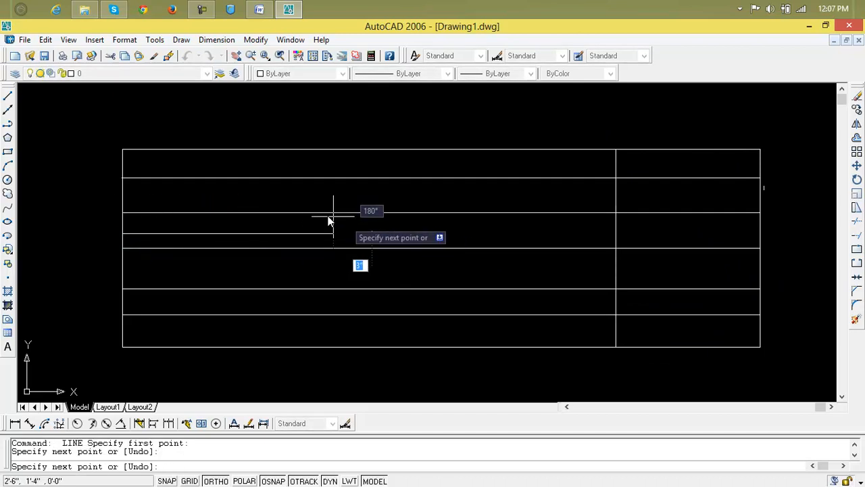
{"action": "key", "text": "Return"}
{"action": "key", "text": "Return"}
{"action": "left_click", "coordinate": [123, 195]}
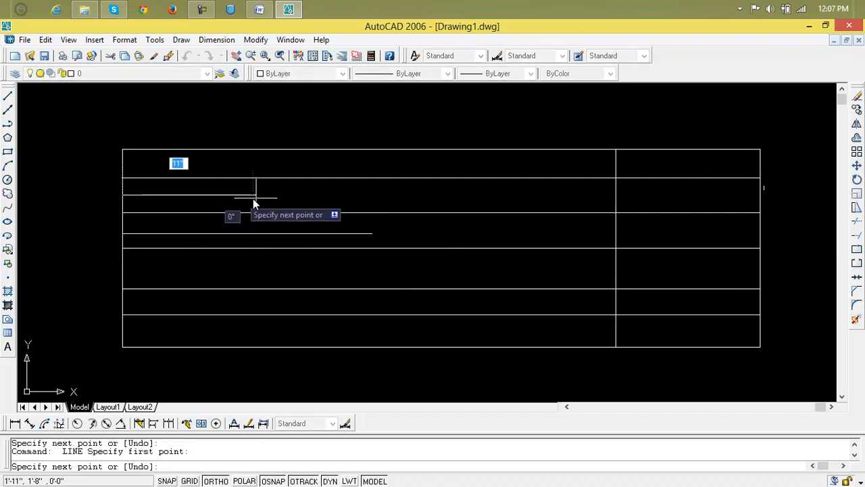
{"action": "left_click", "coordinate": [321, 196]}
{"action": "key", "text": "Return"}
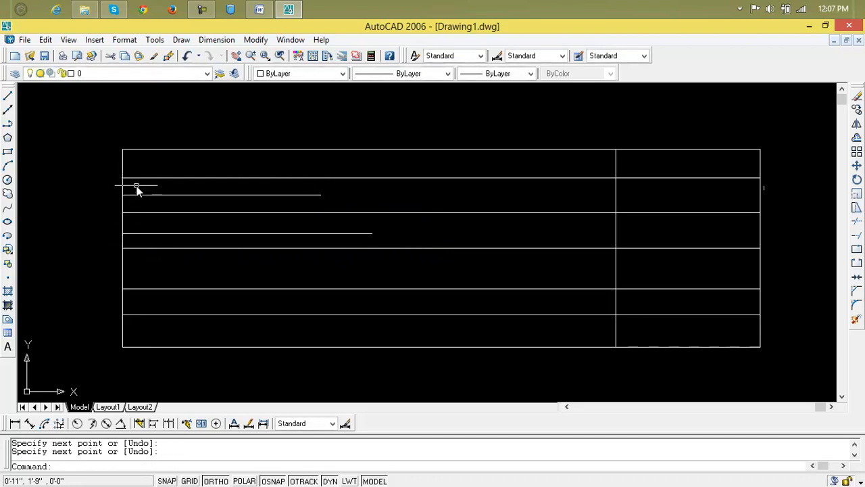
{"action": "left_click", "coordinate": [123, 166]}
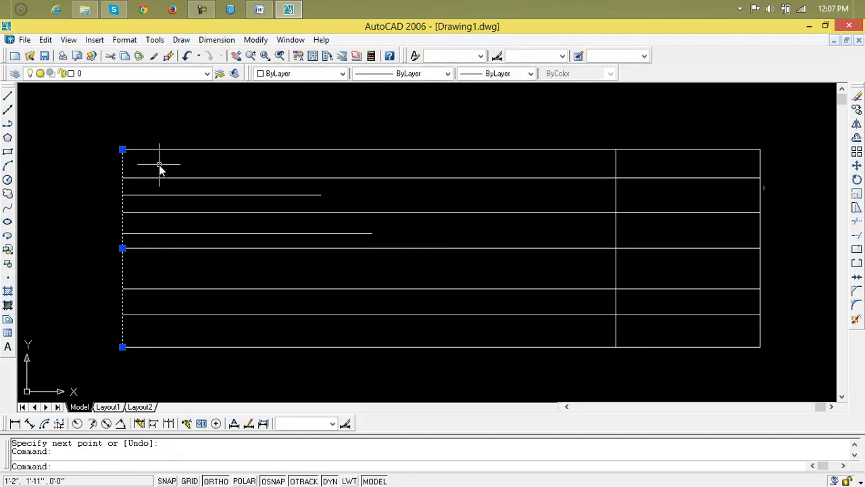
{"action": "key", "text": "Escape"}
{"action": "key", "text": "Escape"}
Draw a short horizontal line from the frame's left edge inside the first row, ending before the inner vertical line.
{"action": "type", "text": "l"}
{"action": "key", "text": "Return"}
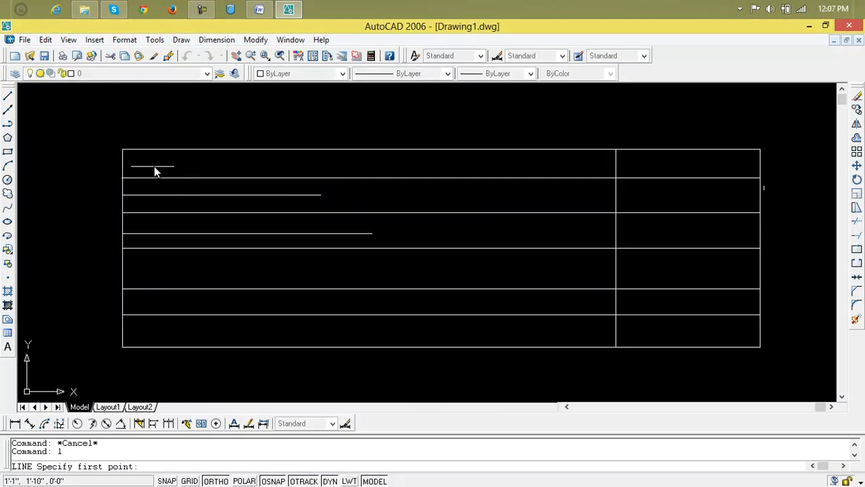
{"action": "left_click", "coordinate": [123, 165]}
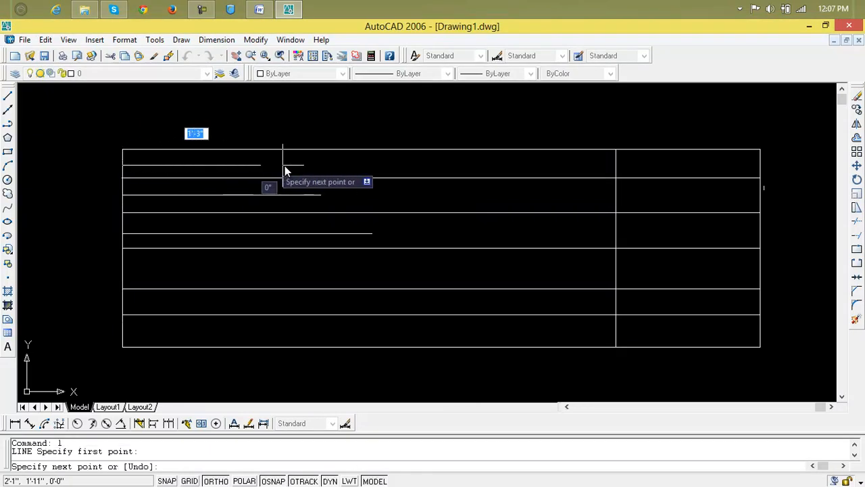
{"action": "left_click", "coordinate": [362, 166]}
{"action": "key", "text": "Return"}
Draw three short horizontal lines from the frame's left edge, one inside each of the fourth, fifth and sixth rows.
{"action": "key", "text": "Return"}
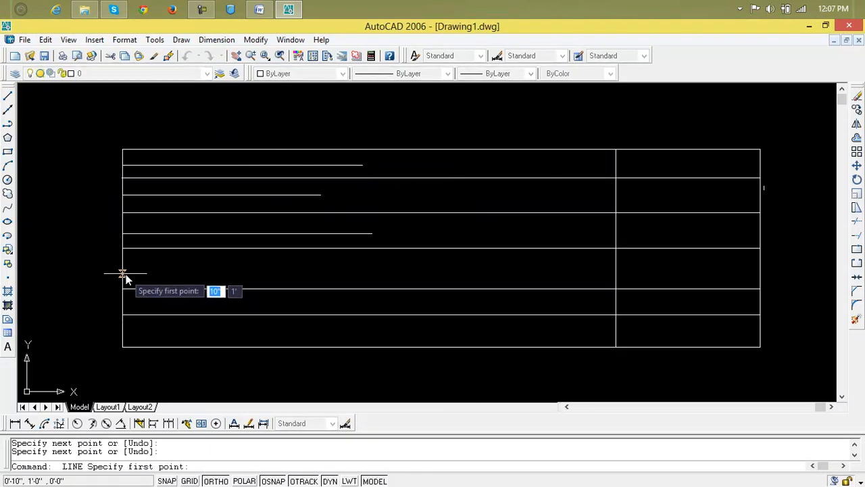
{"action": "left_click", "coordinate": [122, 267]}
{"action": "left_click", "coordinate": [378, 267]}
{"action": "key", "text": "Return"}
{"action": "key", "text": "Return"}
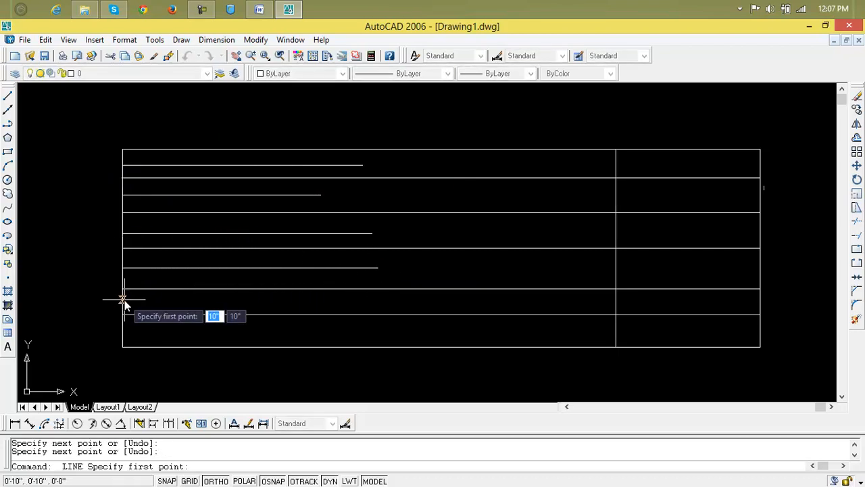
{"action": "left_click", "coordinate": [122, 302]}
{"action": "left_click", "coordinate": [308, 302]}
{"action": "key", "text": "Return"}
{"action": "key", "text": "Return"}
{"action": "left_click", "coordinate": [123, 330]}
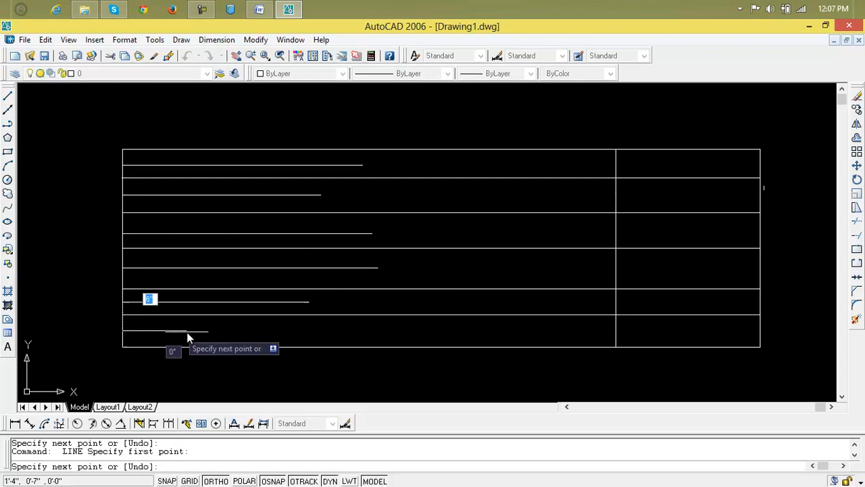
{"action": "left_click", "coordinate": [266, 330]}
{"action": "key", "text": "Return"}
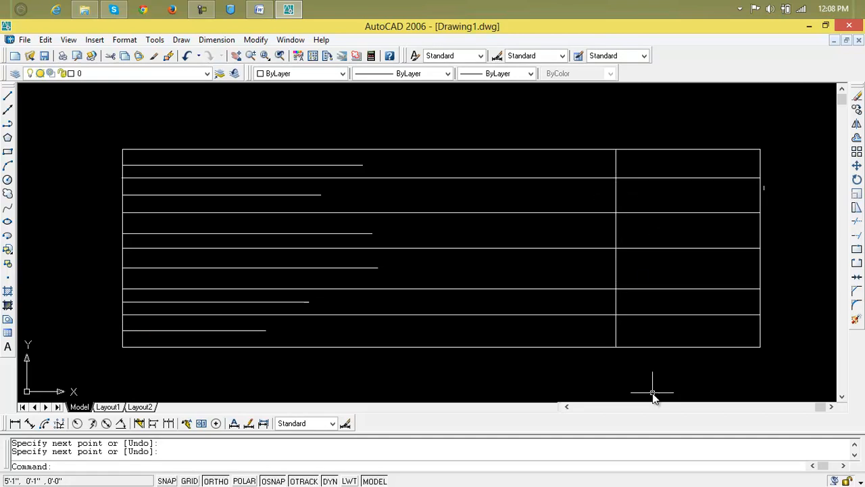
Extend the short lines in the first and second rows to the inner vertical line, using that line as the boundary edge.
{"action": "left_click", "coordinate": [856, 235]}
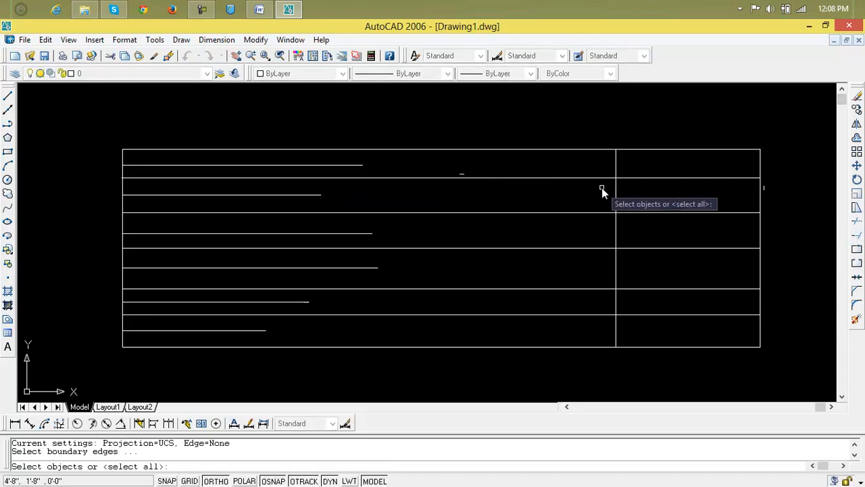
{"action": "left_click", "coordinate": [615, 203]}
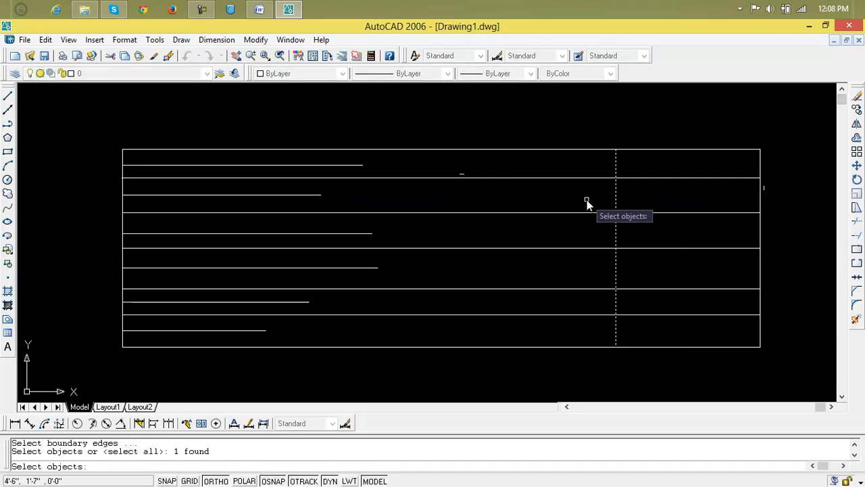
{"action": "key", "text": "Return"}
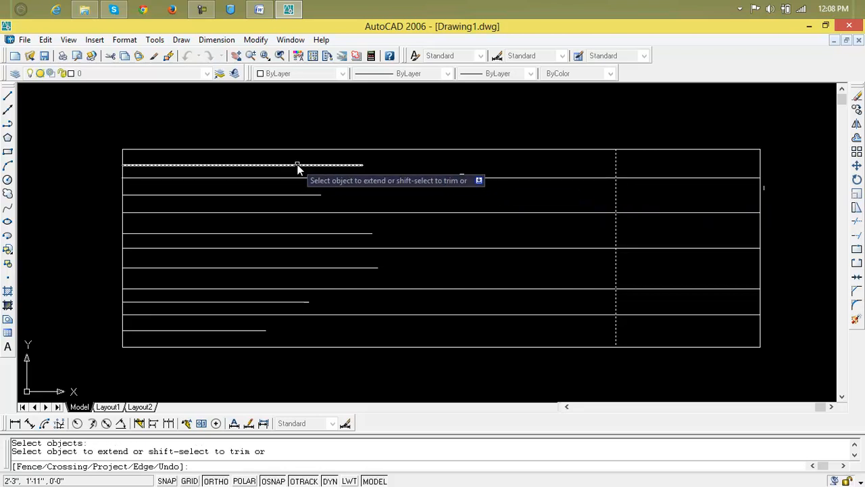
{"action": "left_click", "coordinate": [194, 164]}
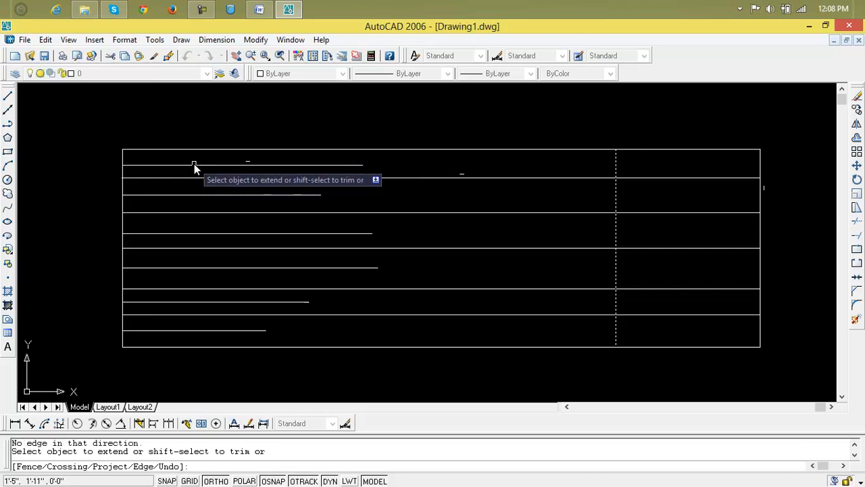
{"action": "left_click", "coordinate": [194, 195]}
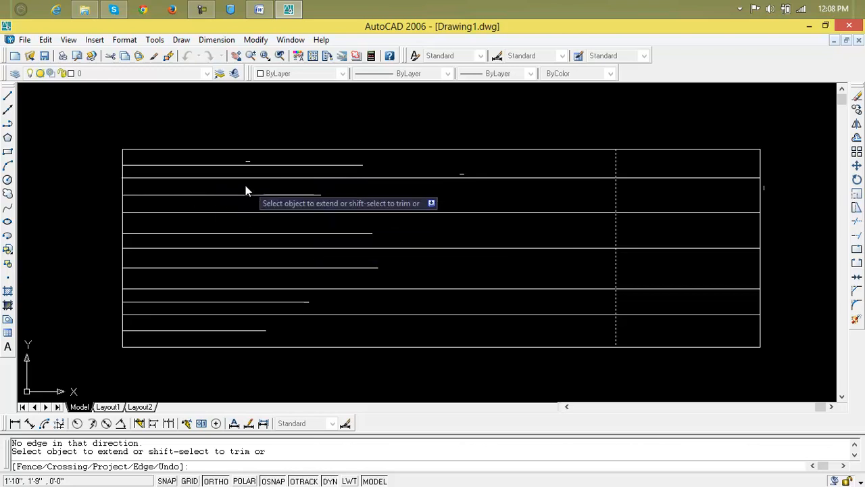
{"action": "left_click", "coordinate": [305, 165]}
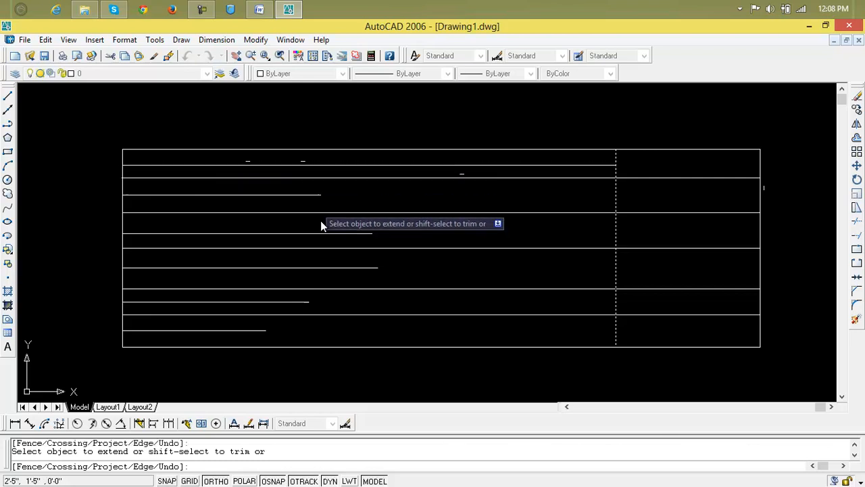
{"action": "left_click", "coordinate": [314, 197]}
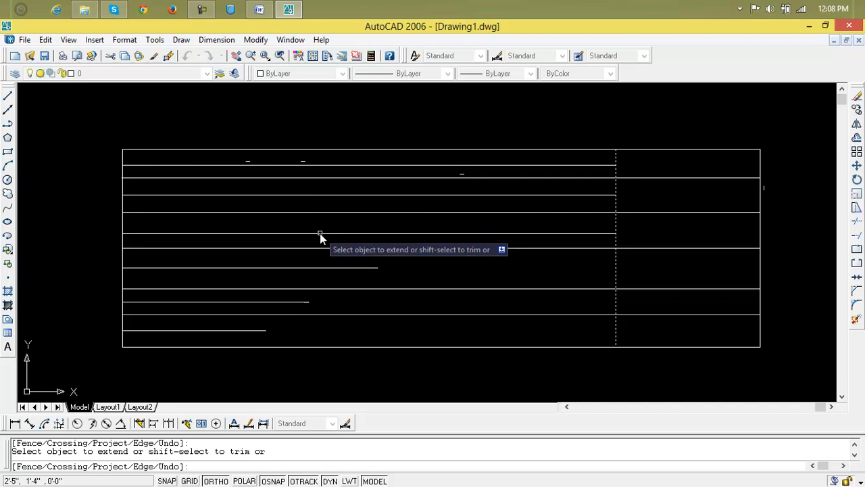
Extend the short lines in the third, fourth, fifth and sixth rows to the inner vertical line.
{"action": "left_click", "coordinate": [320, 233]}
{"action": "left_click", "coordinate": [328, 268]}
{"action": "left_click", "coordinate": [303, 302]}
{"action": "left_click", "coordinate": [263, 330]}
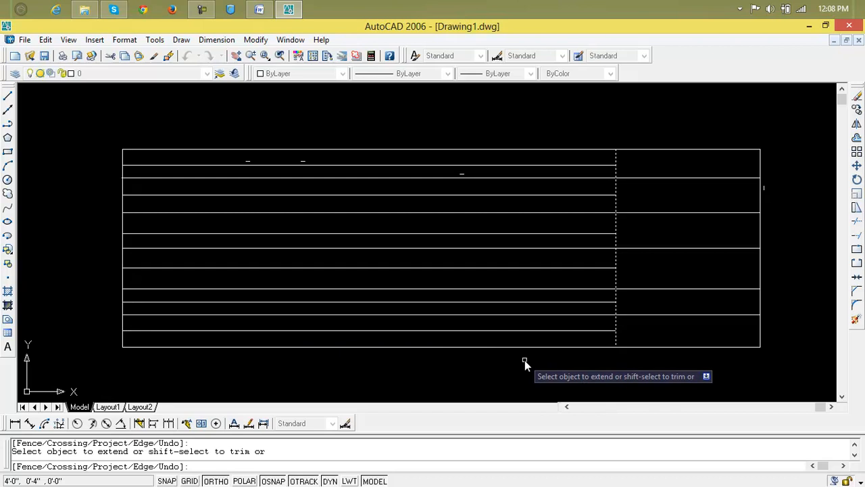
Try to extend the horizontal lines beyond the inner vertical line, and cancel the Extend command.
{"action": "left_click", "coordinate": [606, 268]}
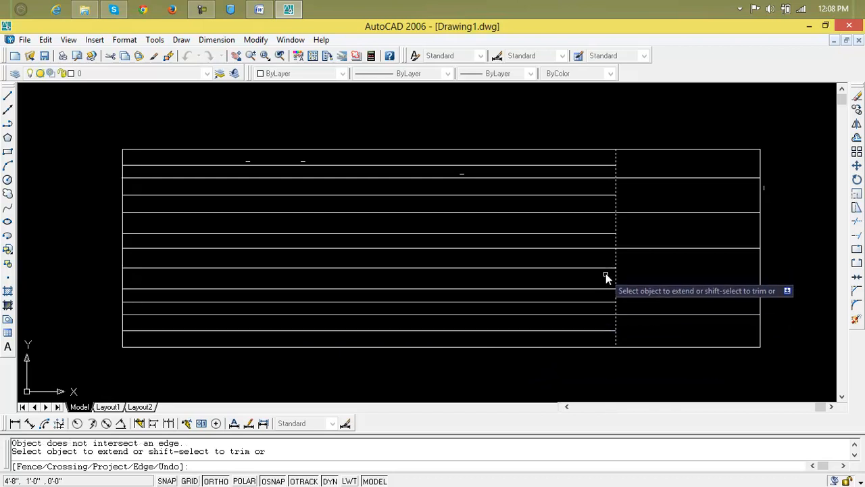
{"action": "left_click", "coordinate": [615, 226]}
{"action": "left_click", "coordinate": [584, 230]}
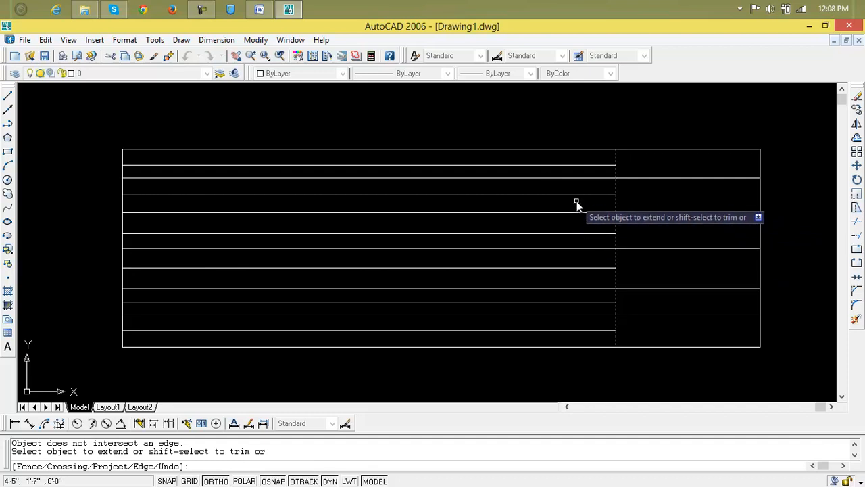
{"action": "left_click", "coordinate": [574, 180]}
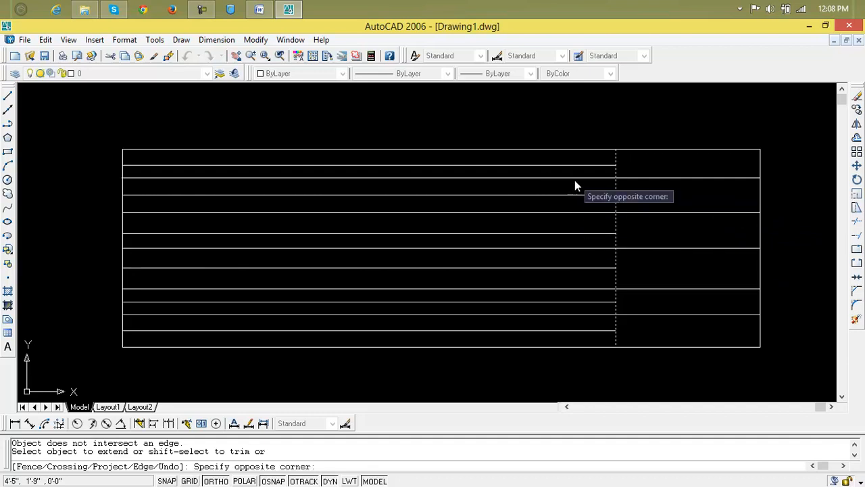
{"action": "key", "text": "Escape"}
{"action": "key", "text": "Escape"}
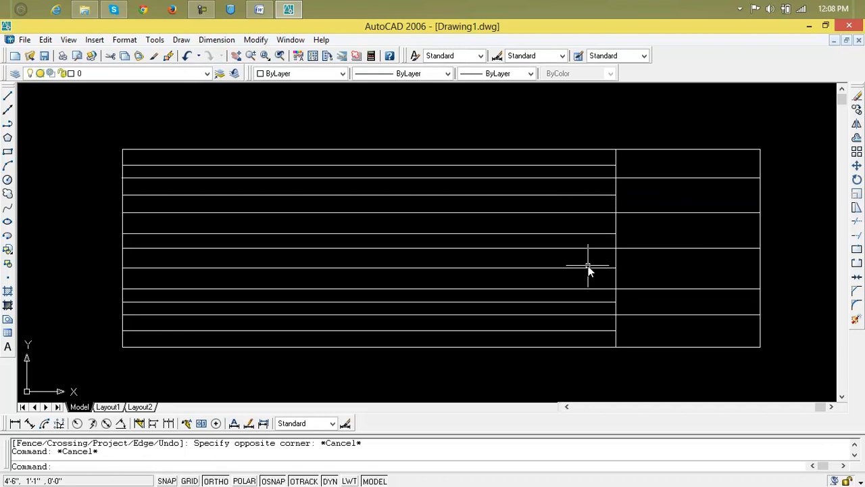
Undo the extensions and added lines back to the frame with an open right side and five short horizontal lines.
{"action": "key", "text": "ctrl+z"}
{"action": "key", "text": "ctrl+z"}
{"action": "key", "text": "ctrl+z"}
{"action": "key", "text": "ctrl+z"}
{"action": "key", "text": "ctrl+z"}
{"action": "key", "text": "ctrl+z"}
{"action": "key", "text": "ctrl+z"}
{"action": "key", "text": "ctrl+z"}
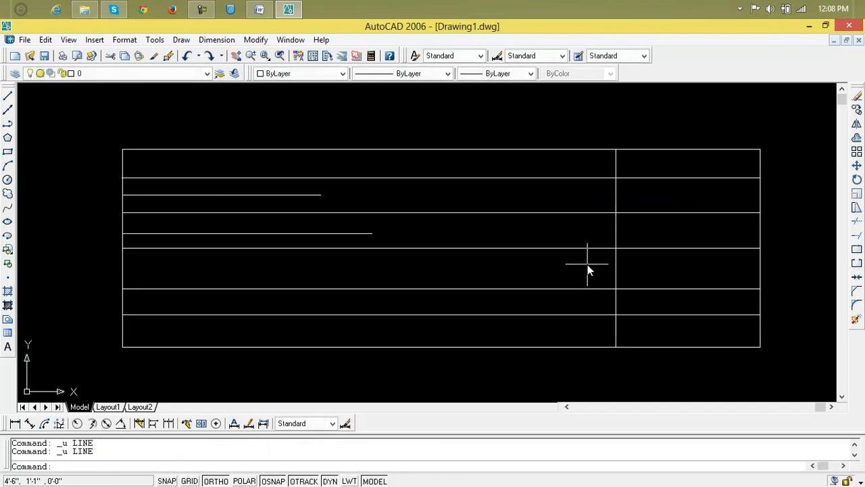
{"action": "key", "text": "ctrl+z"}
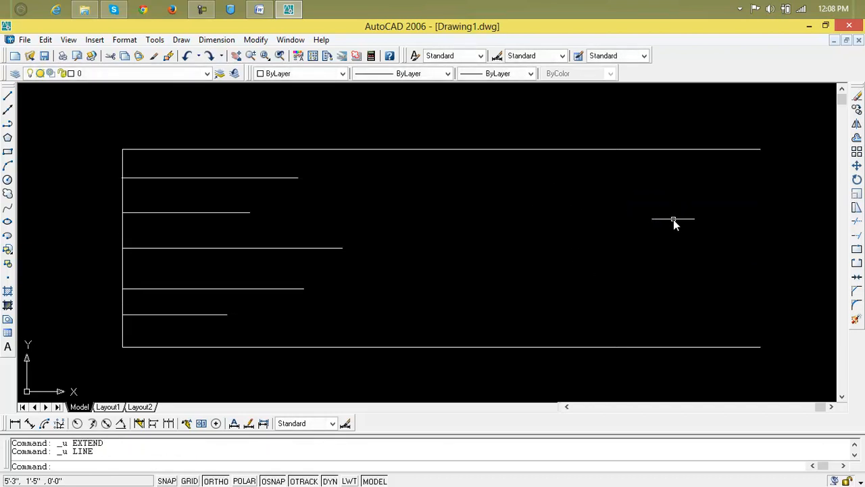
Draw two vertical lines from the frame's upper edge to its lower edge, both beyond the ends of the short horizontal lines.
{"action": "type", "text": "l"}
{"action": "key", "text": "Return"}
{"action": "left_click", "coordinate": [470, 150]}
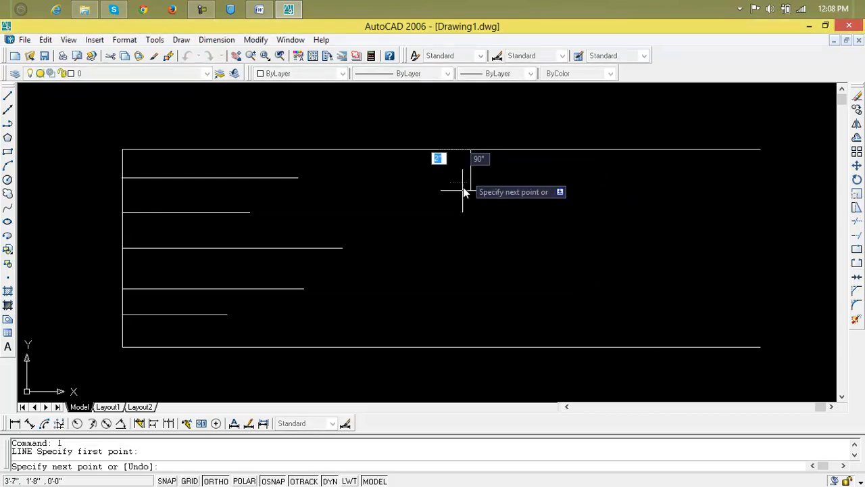
{"action": "left_click", "coordinate": [470, 348]}
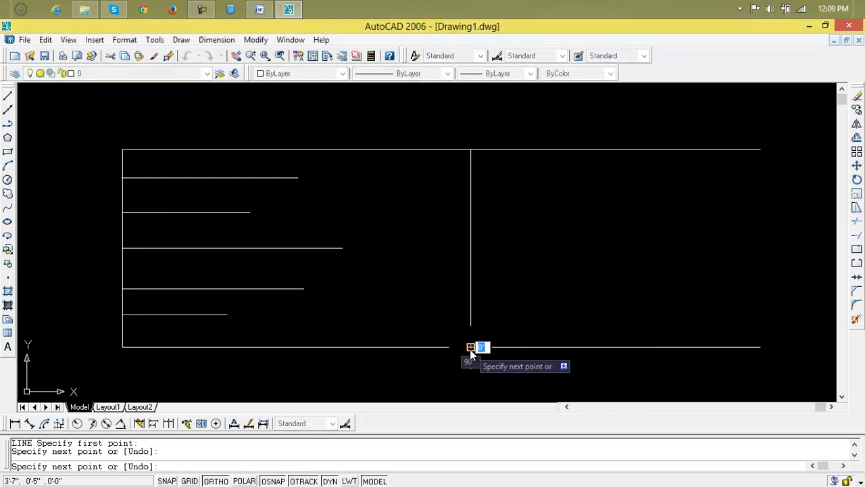
{"action": "key", "text": "Return"}
{"action": "key", "text": "Return"}
{"action": "left_click", "coordinate": [568, 149]}
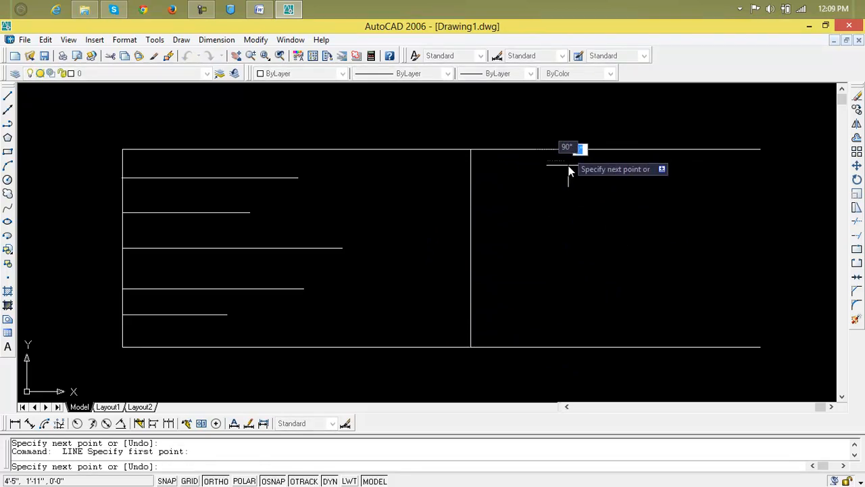
{"action": "left_click", "coordinate": [567, 346]}
{"action": "key", "text": "Return"}
Draw a third inner vertical line across the frame and close its open right side with another vertical line between the edge endpoints.
{"action": "key", "text": "Return"}
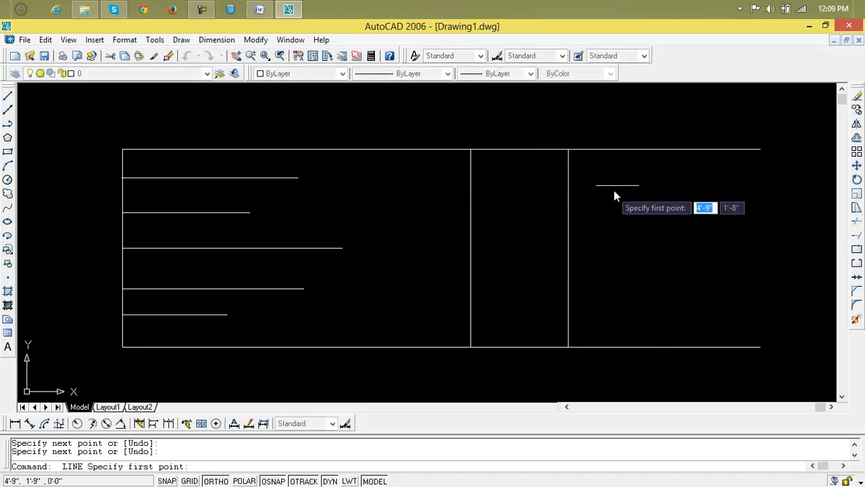
{"action": "left_click", "coordinate": [659, 150]}
{"action": "left_click", "coordinate": [663, 348]}
{"action": "key", "text": "Return"}
{"action": "key", "text": "Return"}
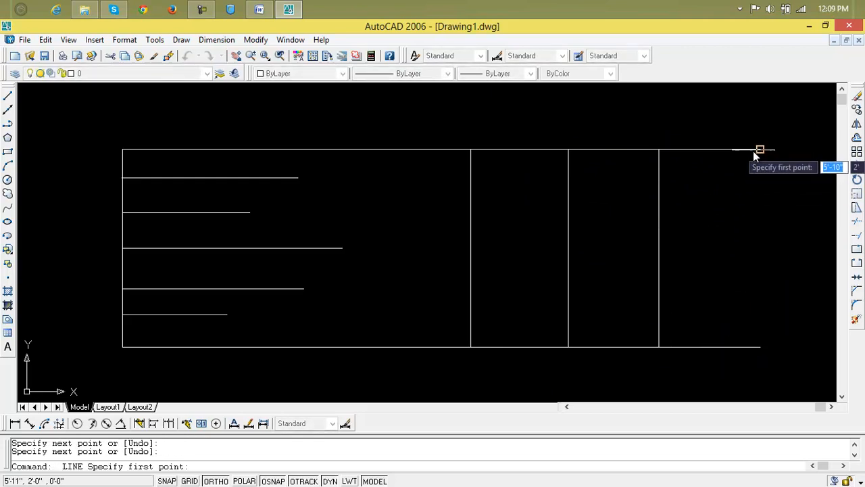
{"action": "left_click", "coordinate": [759, 150]}
{"action": "left_click", "coordinate": [759, 350]}
{"action": "key", "text": "Return"}
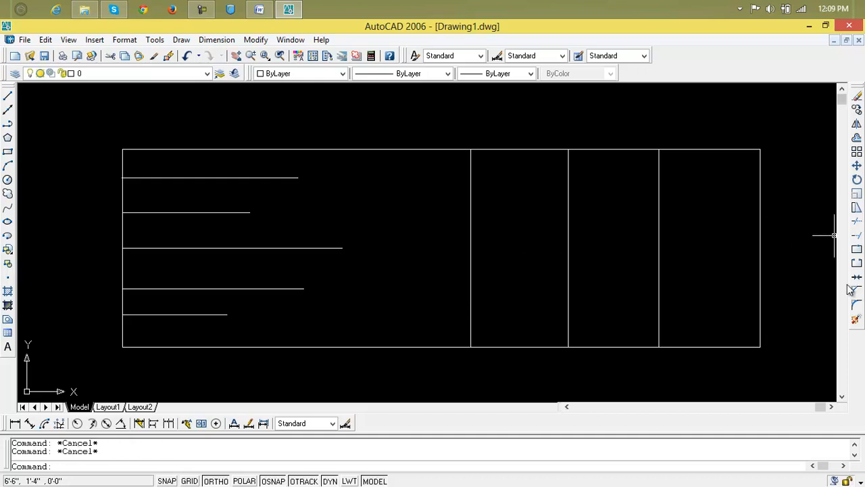
Start the Extend command with the three inner vertical lines and the frame's right edge as boundary edges.
{"action": "key", "text": "Return"}
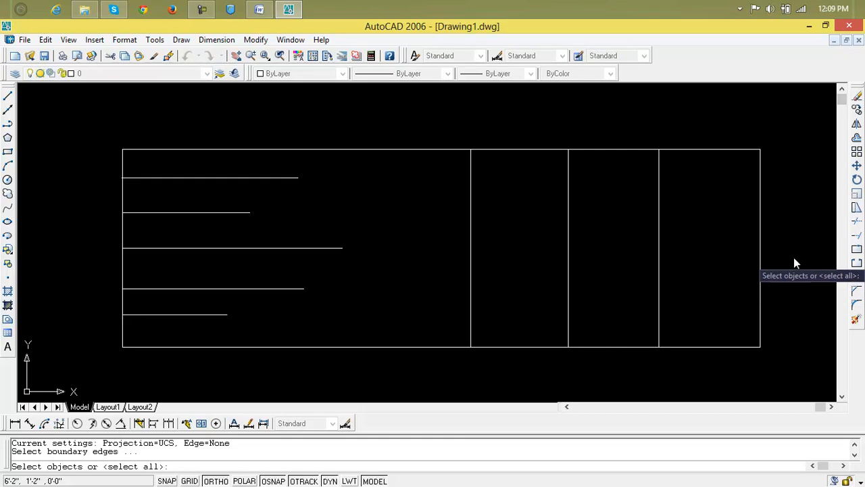
{"action": "left_click", "coordinate": [792, 223]}
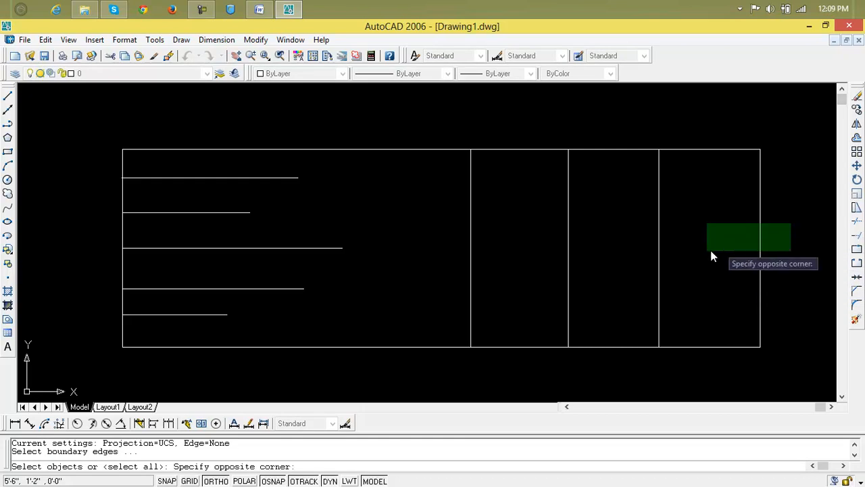
{"action": "left_click", "coordinate": [454, 289]}
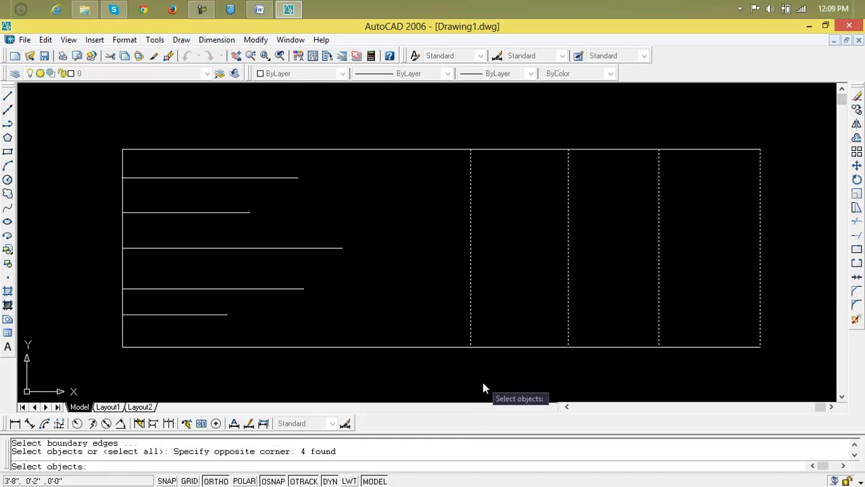
{"action": "key", "text": "Return"}
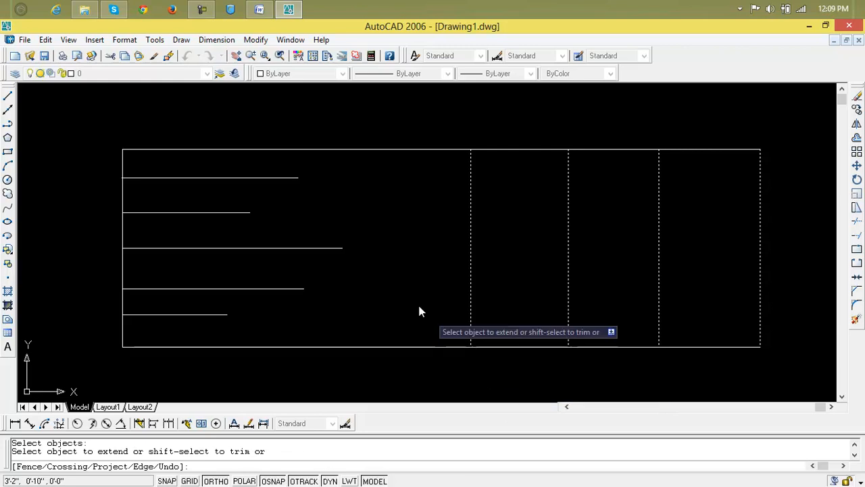
Extend the uppermost short line to the second inner vertical line and the short line below it to the third.
{"action": "left_click", "coordinate": [264, 179]}
{"action": "left_click", "coordinate": [268, 178]}
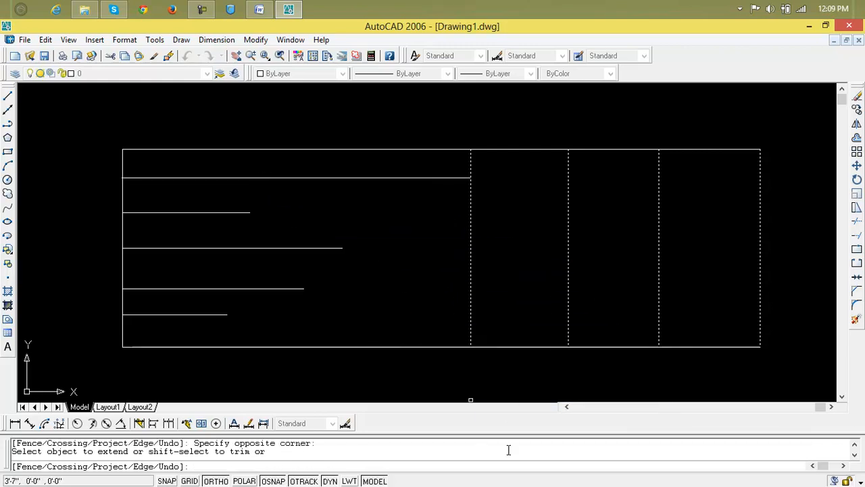
{"action": "left_click", "coordinate": [432, 178]}
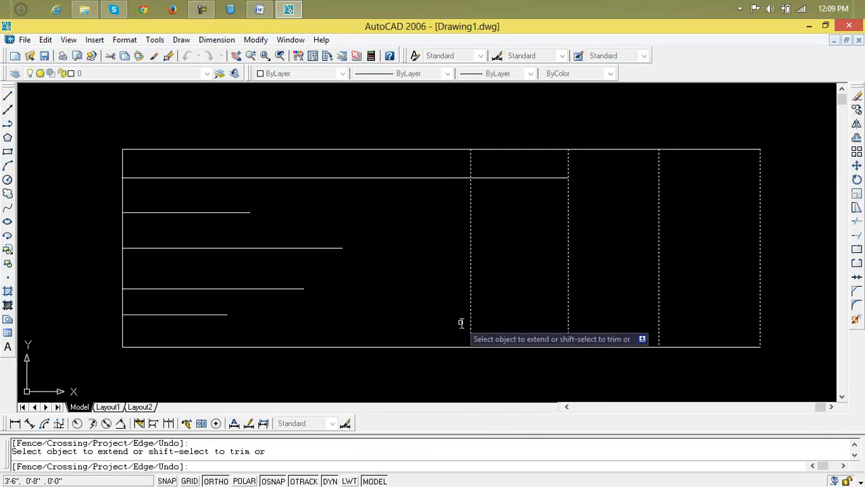
{"action": "left_click", "coordinate": [228, 212]}
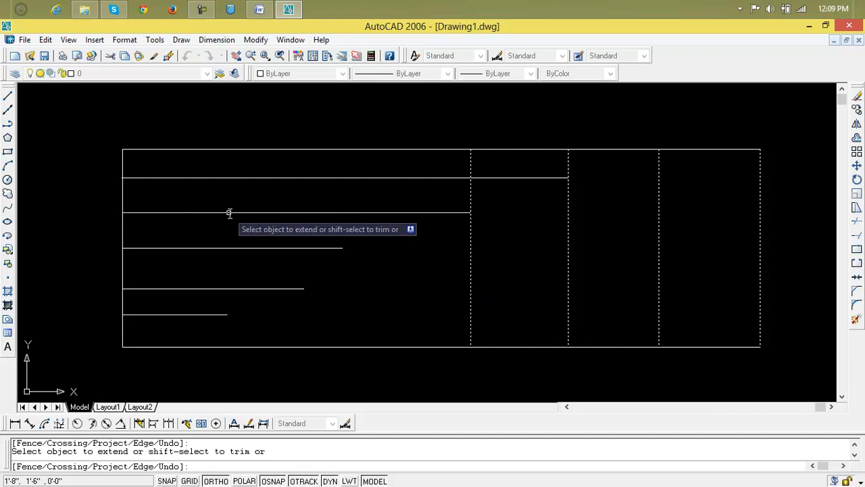
{"action": "left_click", "coordinate": [422, 213]}
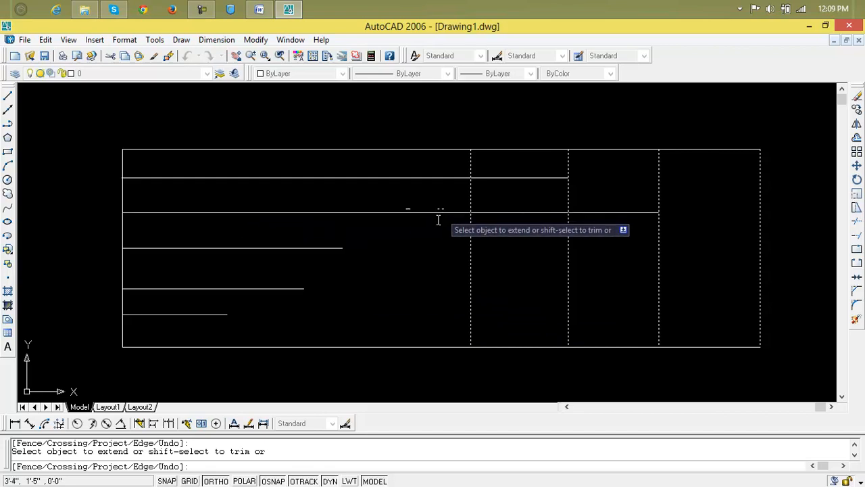
Extend the third short horizontal line across all the inner vertical lines to the frame's right edge.
{"action": "left_click", "coordinate": [321, 252]}
{"action": "left_click", "coordinate": [326, 250]}
{"action": "left_click", "coordinate": [326, 249]}
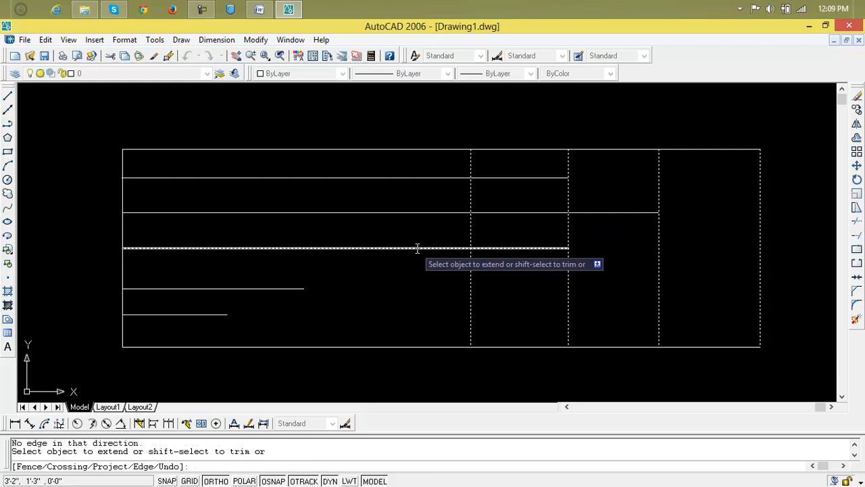
{"action": "left_click", "coordinate": [456, 248]}
{"action": "left_click", "coordinate": [440, 249]}
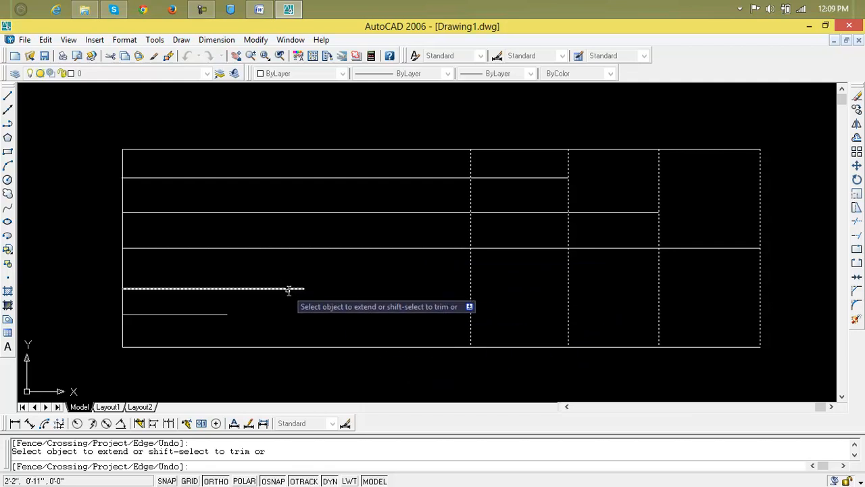
Extend the fourth short horizontal line boundary by boundary to the frame's right edge.
{"action": "left_click", "coordinate": [443, 289]}
{"action": "left_click", "coordinate": [513, 288]}
{"action": "left_click", "coordinate": [525, 291]}
{"action": "left_click", "coordinate": [525, 289]}
{"action": "left_click", "coordinate": [526, 288]}
{"action": "left_click", "coordinate": [333, 332]}
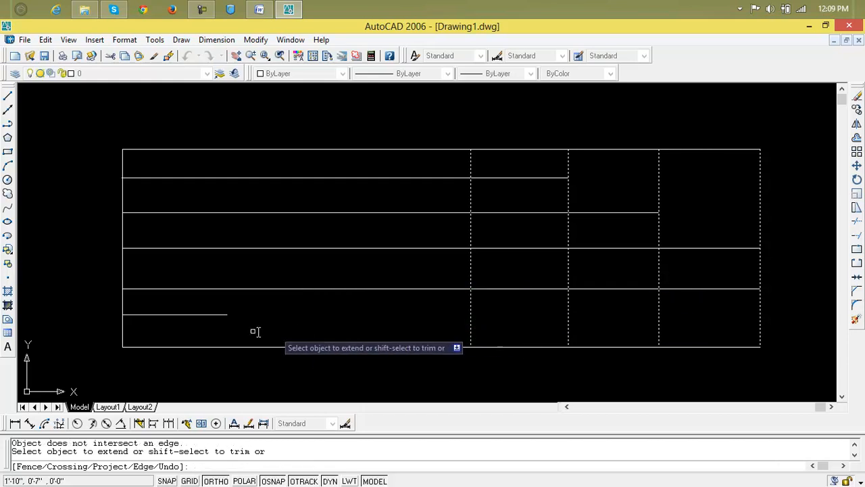
Extend the lowest short horizontal line boundary by boundary to the frame's right edge.
{"action": "left_click", "coordinate": [209, 317]}
{"action": "left_click", "coordinate": [212, 315]}
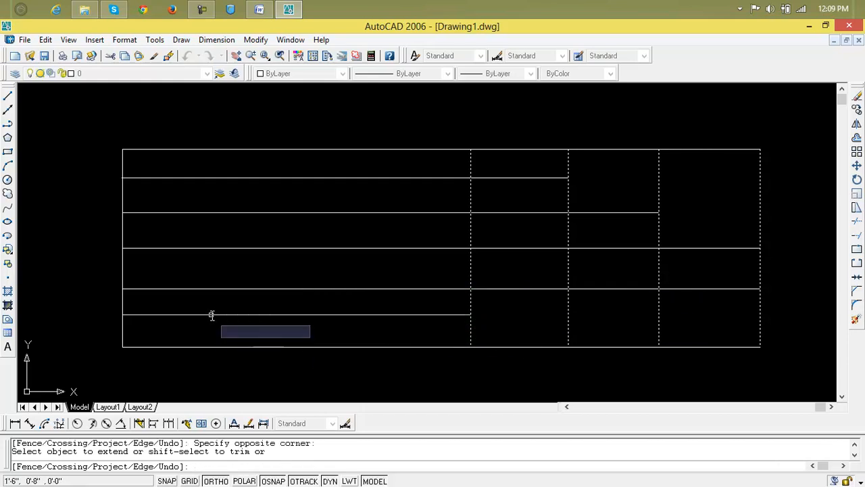
{"action": "left_click", "coordinate": [459, 314]}
{"action": "left_click", "coordinate": [517, 315]}
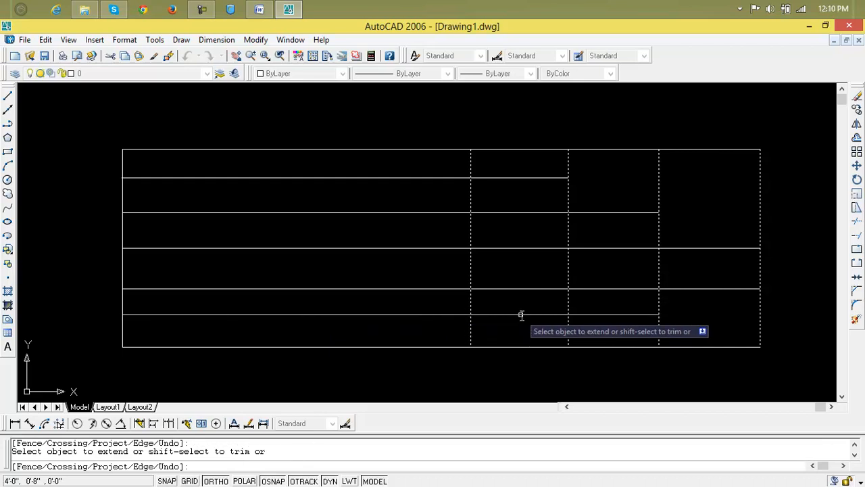
{"action": "left_click", "coordinate": [615, 315]}
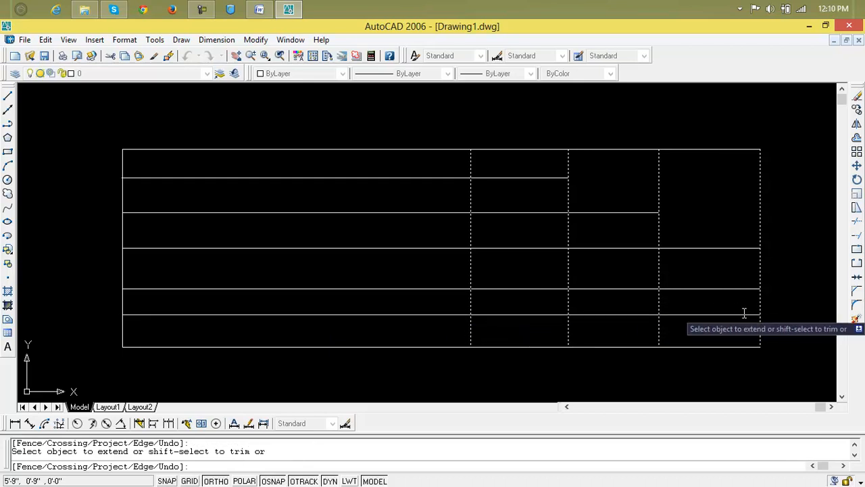
Extend the two uppermost horizontal lines onward to the frame's right edge.
{"action": "left_click", "coordinate": [637, 213]}
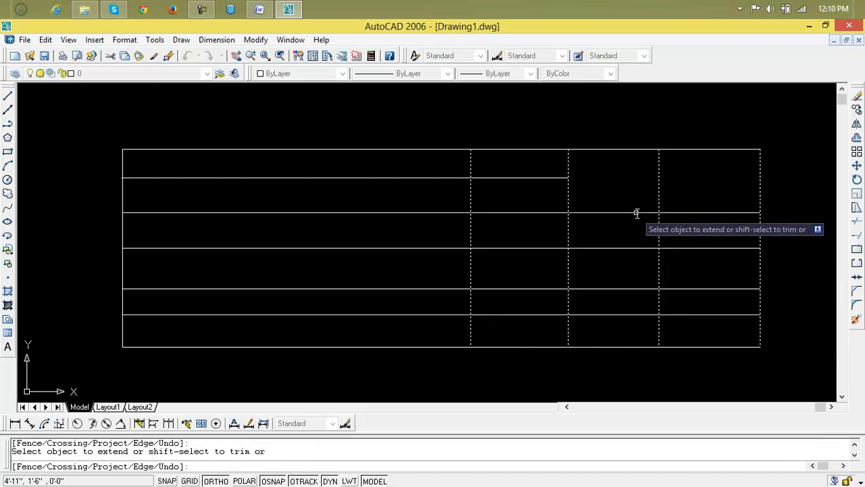
{"action": "left_click", "coordinate": [529, 178]}
{"action": "left_click", "coordinate": [611, 178]}
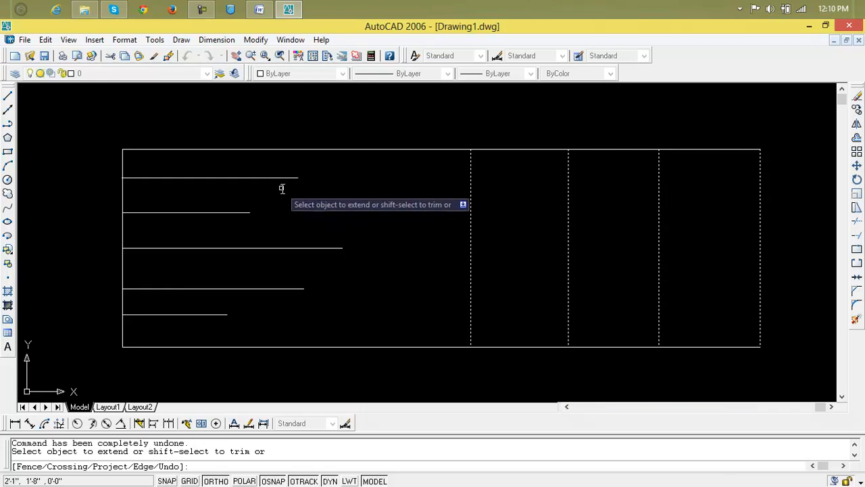
Restart the Extend command with the three inner vertical lines and the frame's right edge as boundary edges.
{"action": "key", "text": "Escape"}
{"action": "key", "text": "Escape"}
{"action": "key", "text": "Escape"}
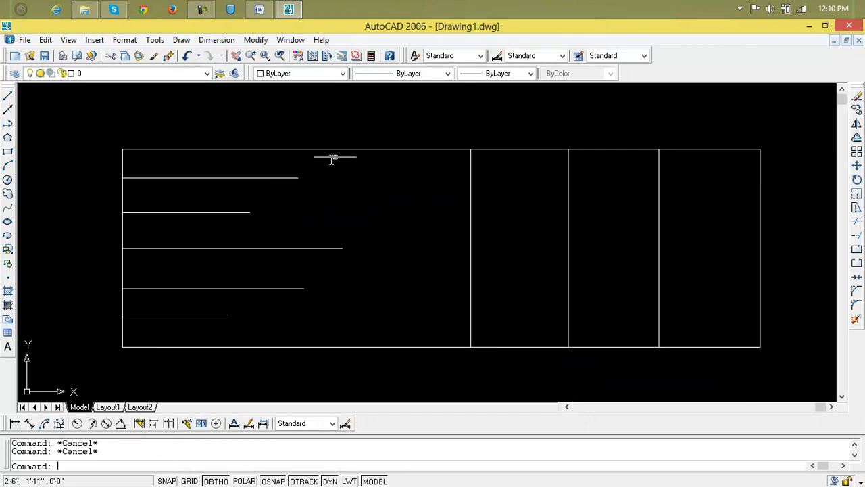
{"action": "type", "text": "ex"}
{"action": "key", "text": "Return"}
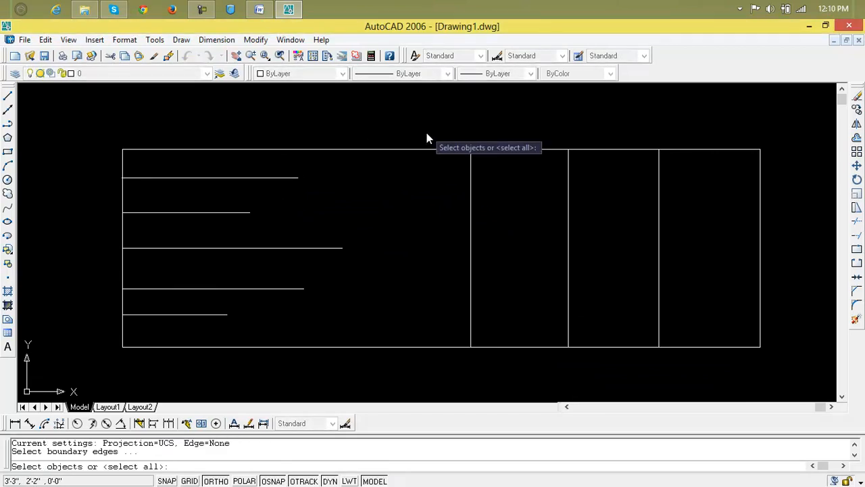
{"action": "left_click", "coordinate": [792, 223]}
{"action": "left_click", "coordinate": [438, 243]}
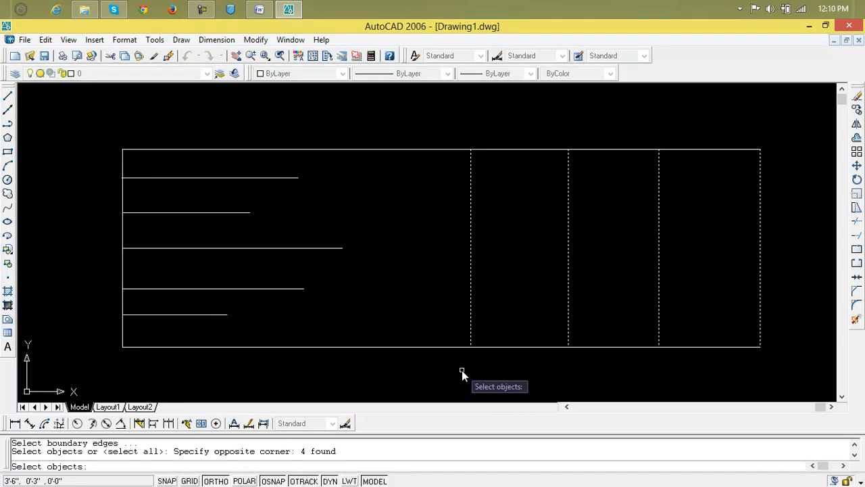
{"action": "key", "text": "Return"}
Extend the uppermost short horizontal line to the third inner vertical line.
{"action": "left_click", "coordinate": [287, 178]}
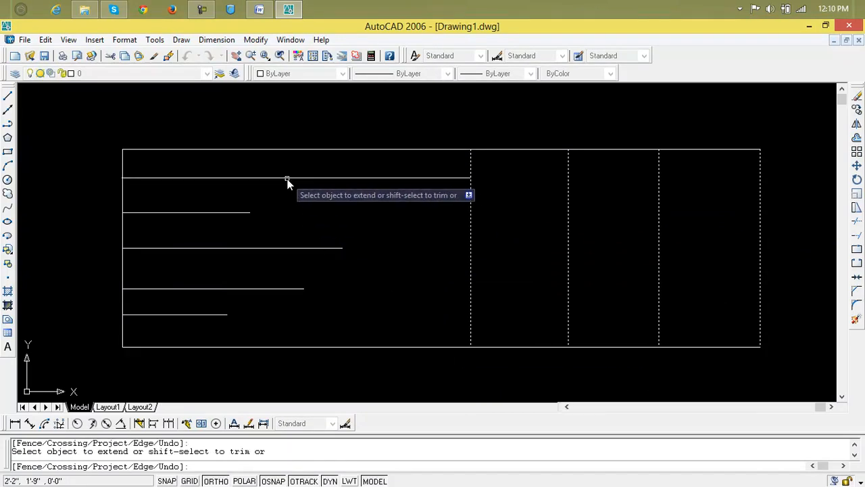
{"action": "left_click", "coordinate": [404, 180]}
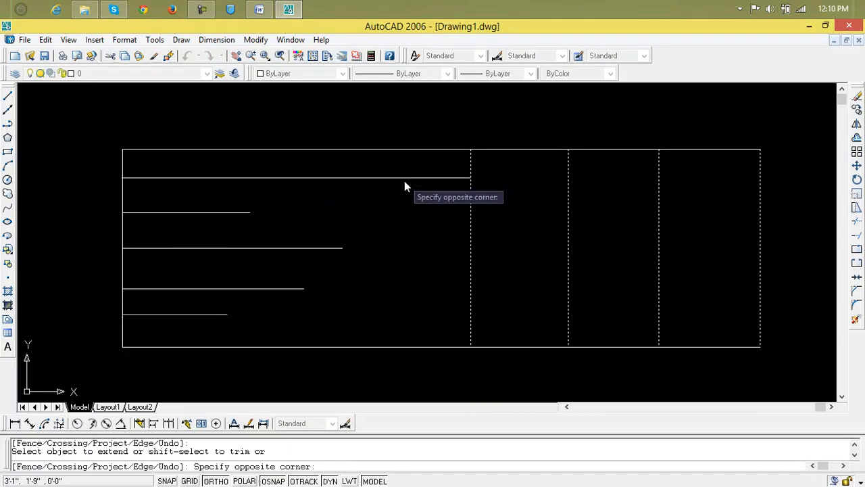
{"action": "left_click", "coordinate": [409, 179]}
{"action": "left_click", "coordinate": [443, 178]}
{"action": "left_click", "coordinate": [502, 177]}
Extend the second short horizontal line across all the inner vertical lines to the frame's right edge.
{"action": "left_click", "coordinate": [246, 215]}
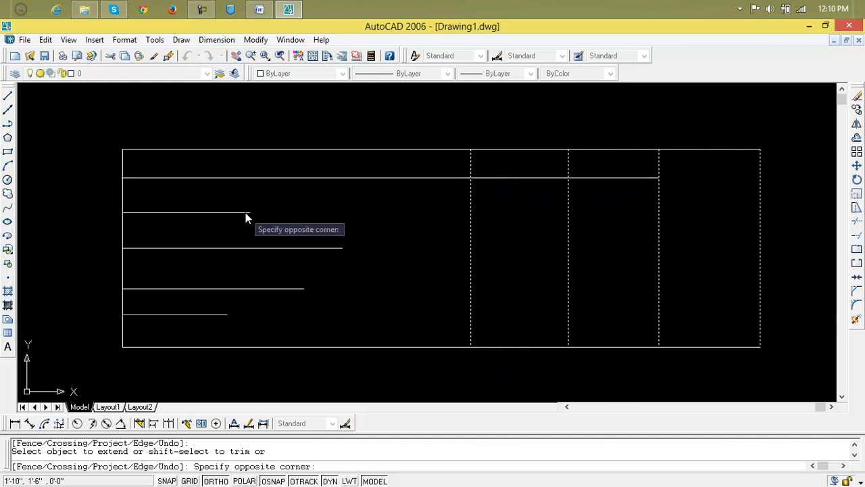
{"action": "left_click", "coordinate": [245, 213]}
{"action": "left_click", "coordinate": [260, 212]}
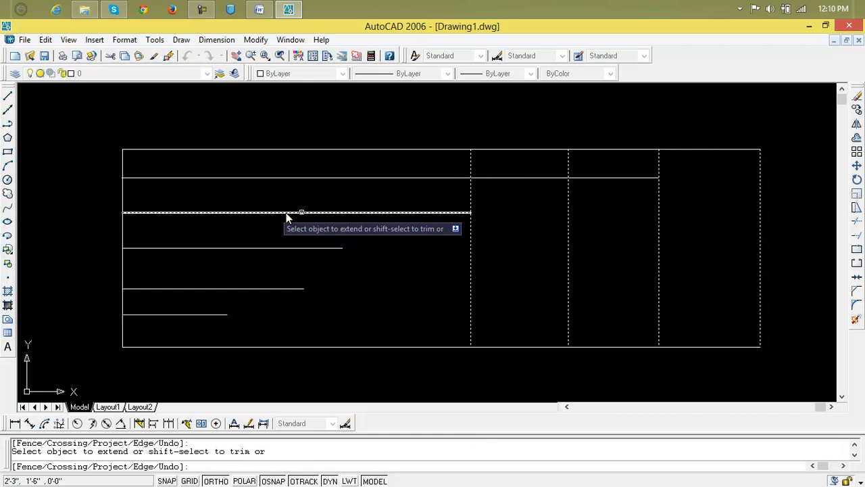
{"action": "left_click", "coordinate": [456, 213]}
{"action": "left_click", "coordinate": [519, 213]}
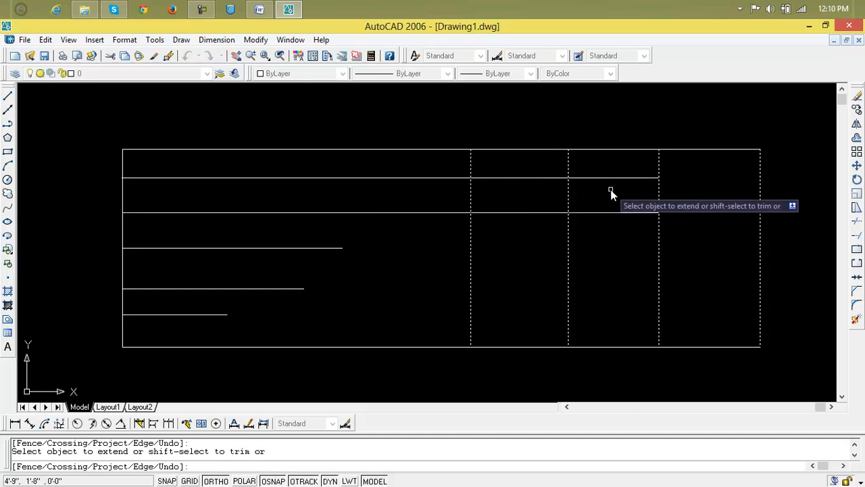
{"action": "left_click", "coordinate": [610, 214]}
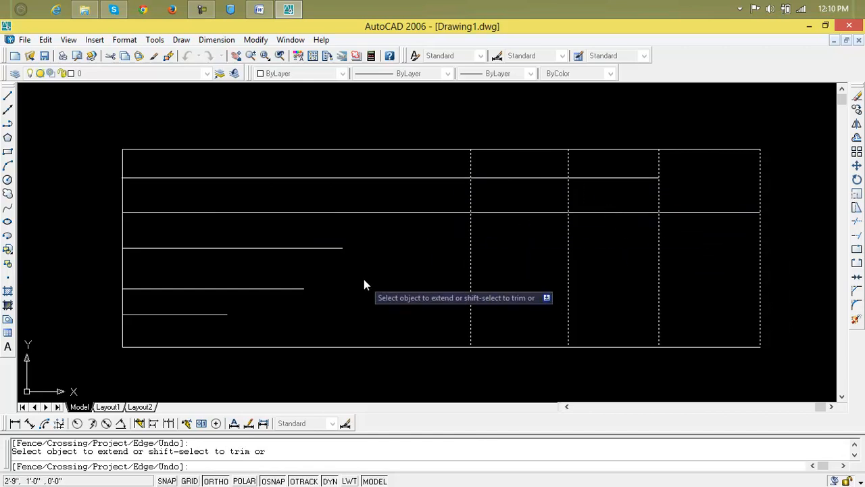
Extend the third and fourth short horizontal lines to the second inner vertical line.
{"action": "left_click", "coordinate": [325, 249]}
{"action": "left_click", "coordinate": [422, 250]}
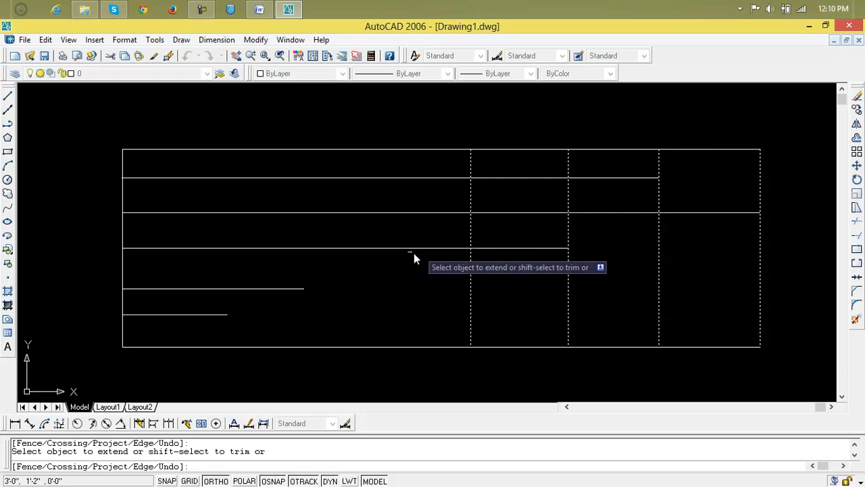
{"action": "left_click", "coordinate": [283, 288]}
{"action": "left_click", "coordinate": [292, 289]}
{"action": "left_click", "coordinate": [297, 289]}
{"action": "left_click", "coordinate": [439, 289]}
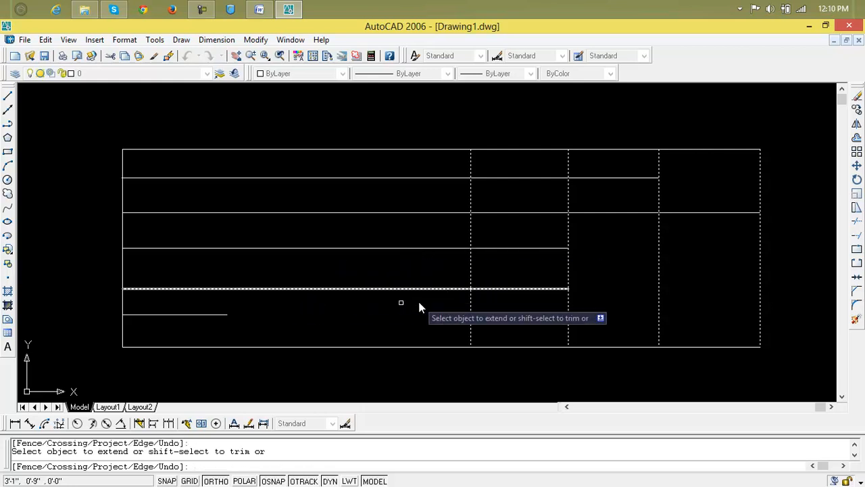
Extend the lowest short line and the line above it to the third inner vertical line.
{"action": "left_click", "coordinate": [221, 315]}
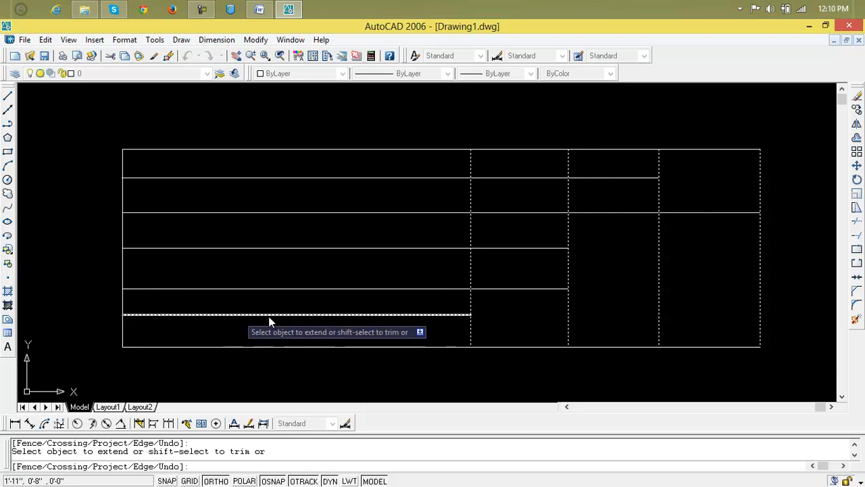
{"action": "left_click", "coordinate": [435, 315]}
{"action": "left_click", "coordinate": [533, 314]}
{"action": "left_click", "coordinate": [541, 293]}
{"action": "left_click", "coordinate": [541, 285]}
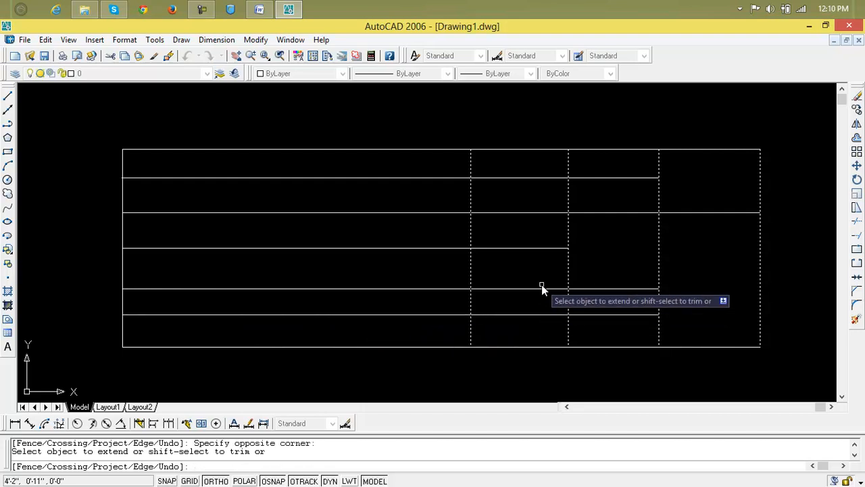
Extend the three lower horizontal lines onward to the frame's right edge.
{"action": "left_click", "coordinate": [540, 249]}
{"action": "left_click", "coordinate": [545, 320]}
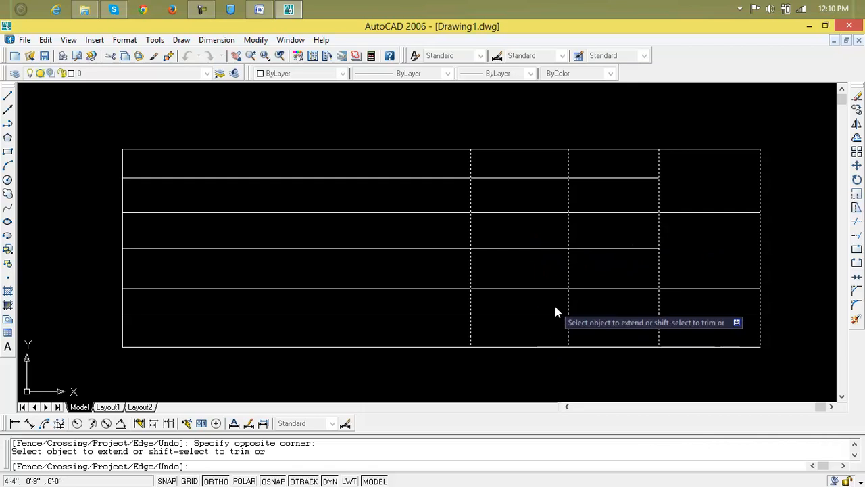
{"action": "left_click", "coordinate": [626, 249]}
{"action": "left_click", "coordinate": [634, 327]}
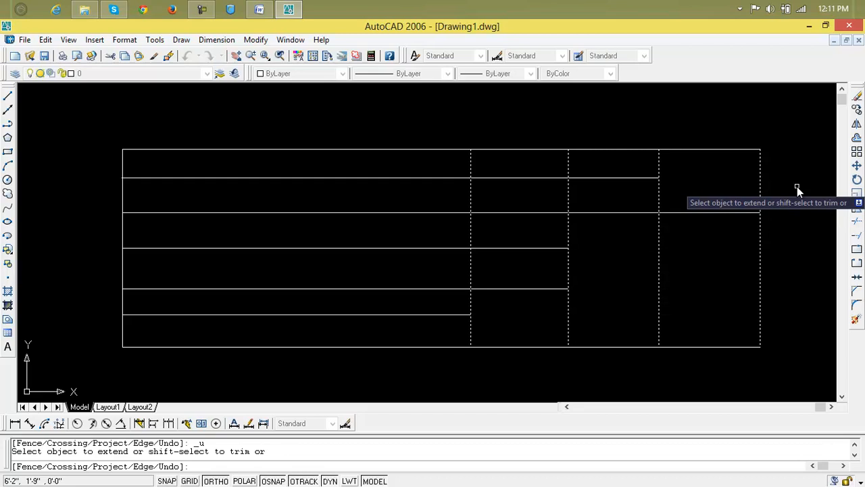
Undo all the line extensions made in the current Extend command.
{"action": "key", "text": "ctrl+z"}
{"action": "key", "text": "ctrl+z"}
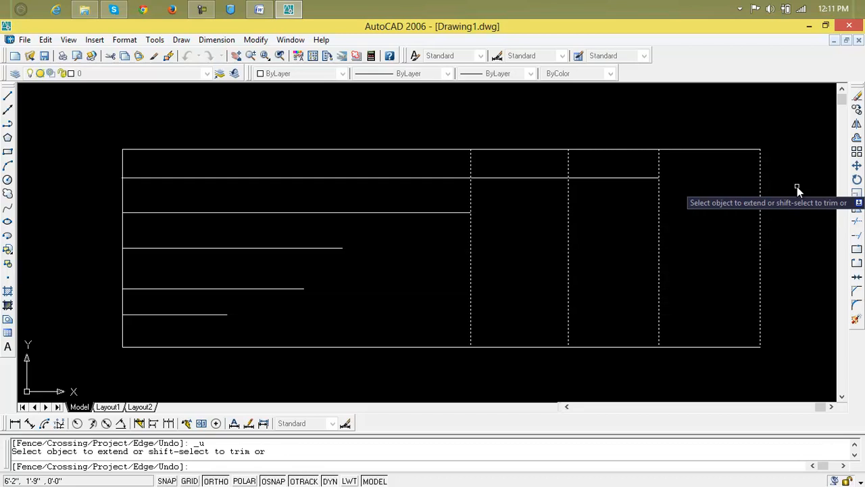
{"action": "key", "text": "ctrl+z"}
{"action": "key", "text": "ctrl+z"}
Extend the upper four short lines together with a crossing window, plus the lowest one singly, to the first inner vertical line.
{"action": "left_click", "coordinate": [230, 167]}
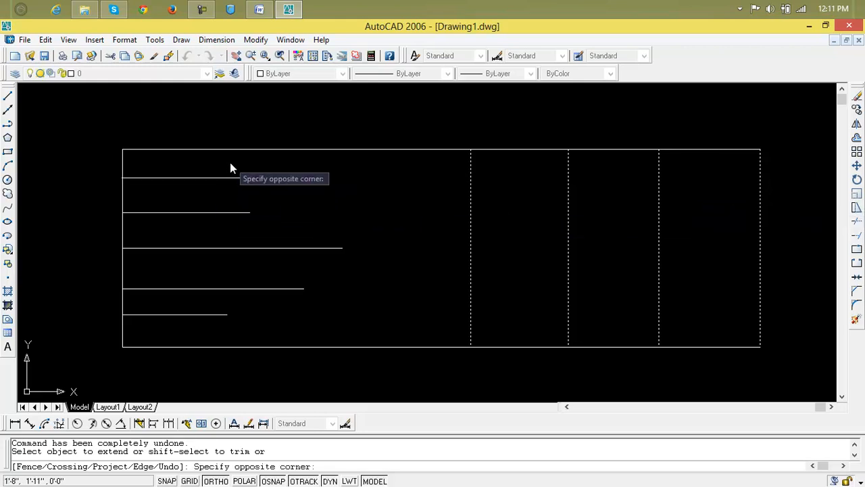
{"action": "left_click", "coordinate": [265, 329]}
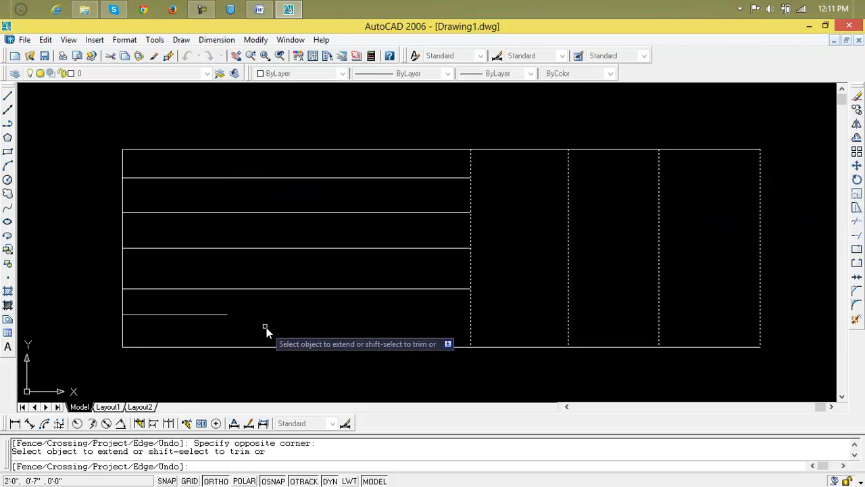
{"action": "left_click", "coordinate": [209, 314]}
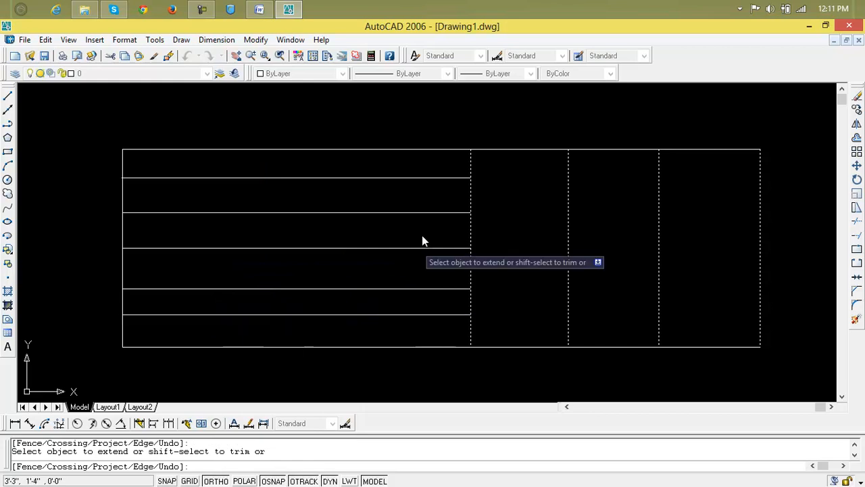
Extend all five horizontal lines together with crossing windows, boundary by boundary, to the frame's right edge.
{"action": "left_click", "coordinate": [436, 164]}
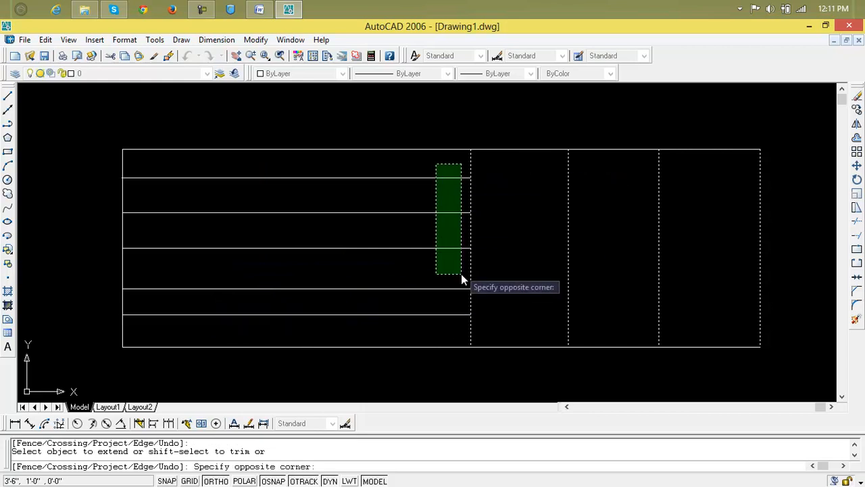
{"action": "left_click", "coordinate": [454, 320]}
{"action": "left_click", "coordinate": [542, 160]}
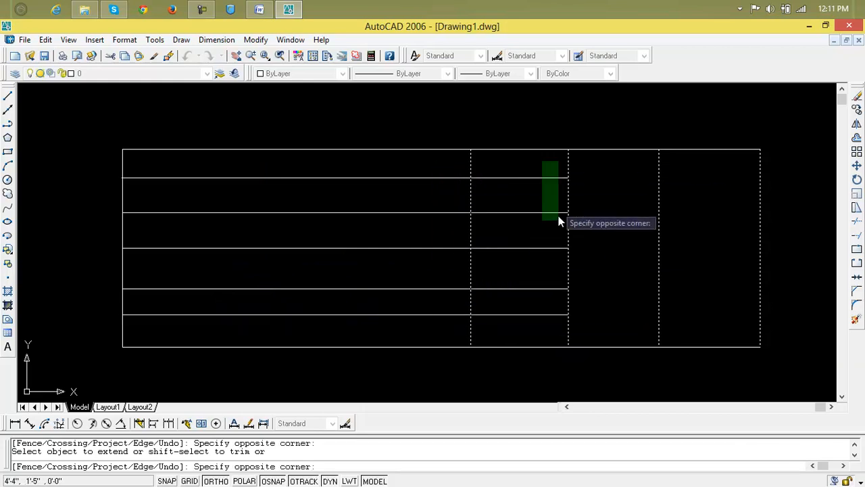
{"action": "left_click", "coordinate": [562, 313]}
{"action": "left_click", "coordinate": [621, 163]}
{"action": "left_click", "coordinate": [651, 312]}
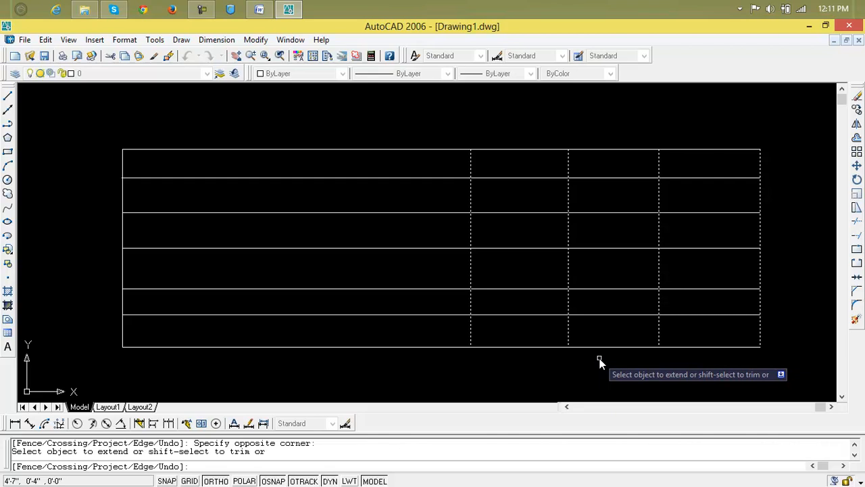
Trim all five horizontal lines back to the third inner vertical line with a crossing window, staying in the Extend command.
{"action": "left_click", "coordinate": [690, 167]}
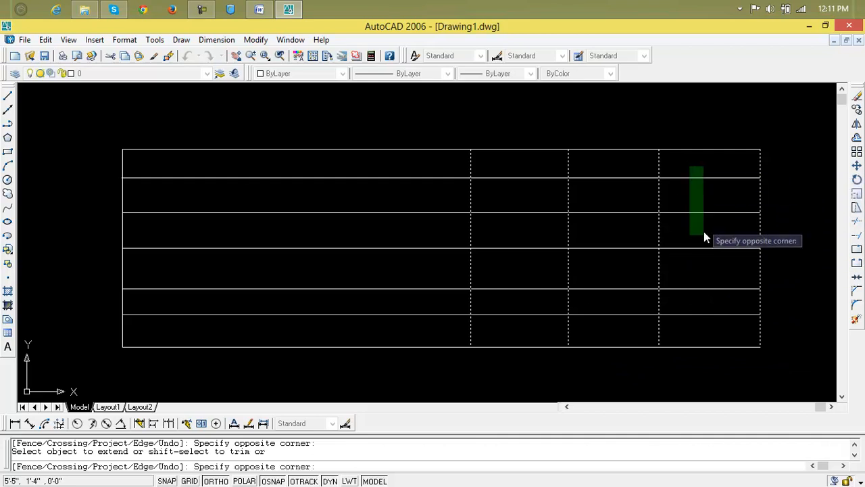
{"action": "left_click", "coordinate": [726, 320]}
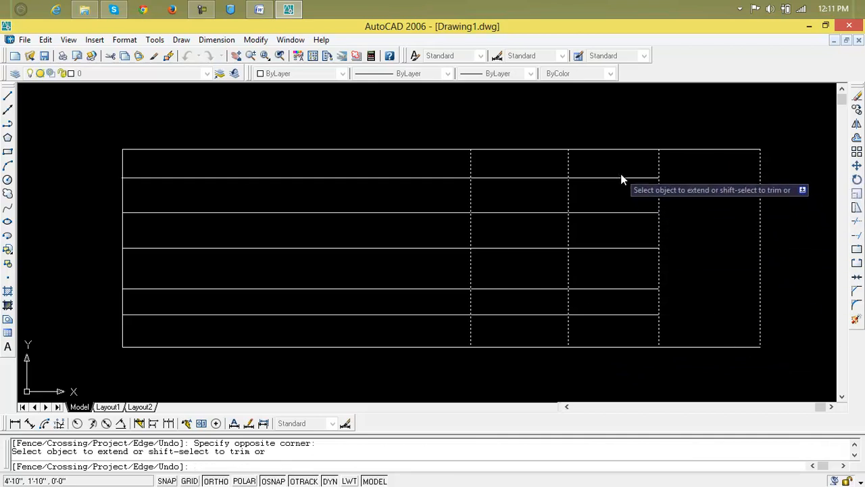
{"action": "left_click", "coordinate": [689, 170]}
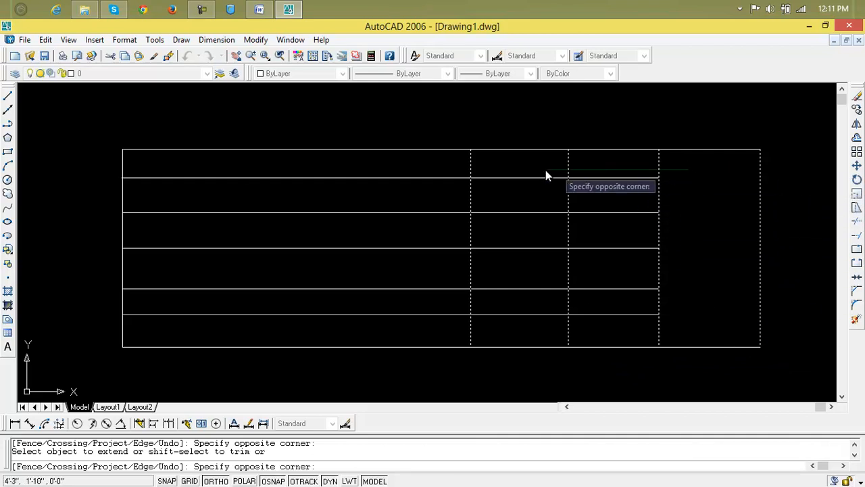
{"action": "left_click", "coordinate": [457, 175]}
{"action": "left_click", "coordinate": [444, 161]}
{"action": "left_click", "coordinate": [684, 171]}
Trim the five horizontal lines section by section with crossing windows back to the first inner vertical line.
{"action": "left_click", "coordinate": [630, 168]}
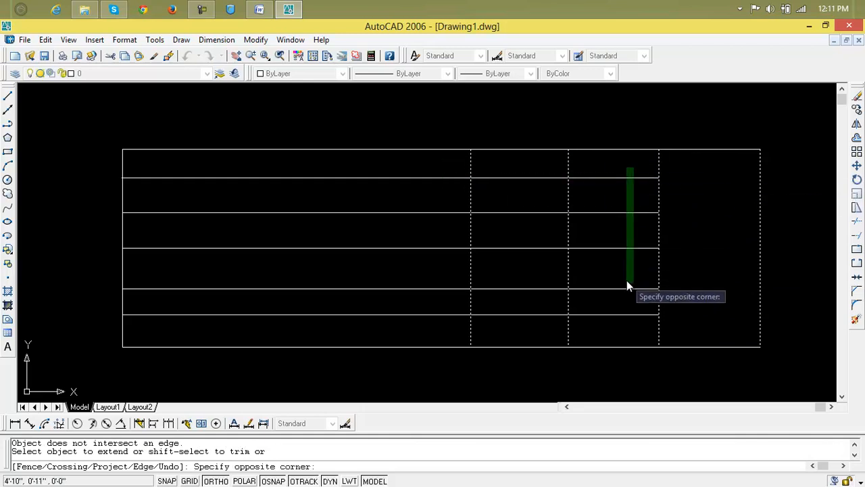
{"action": "left_click", "coordinate": [624, 320]}
{"action": "left_click", "coordinate": [519, 168]}
{"action": "left_click", "coordinate": [516, 322]}
{"action": "left_click", "coordinate": [405, 166]}
{"action": "left_click", "coordinate": [402, 326]}
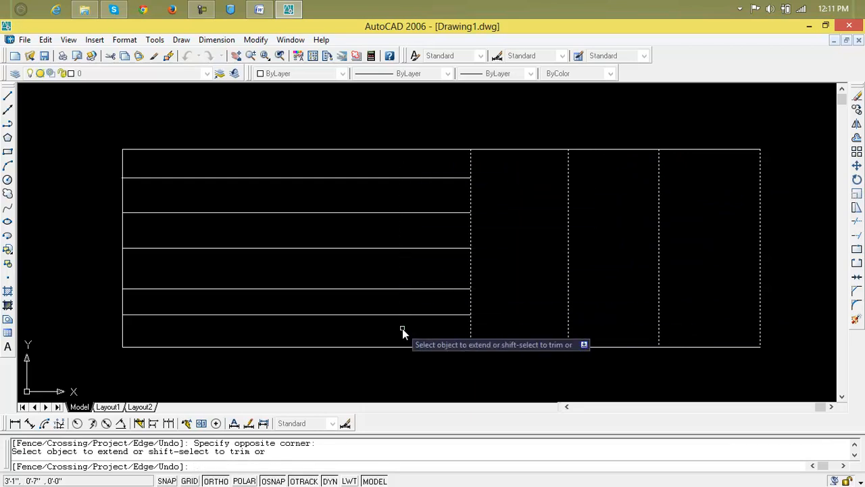
{"action": "left_click", "coordinate": [473, 308]}
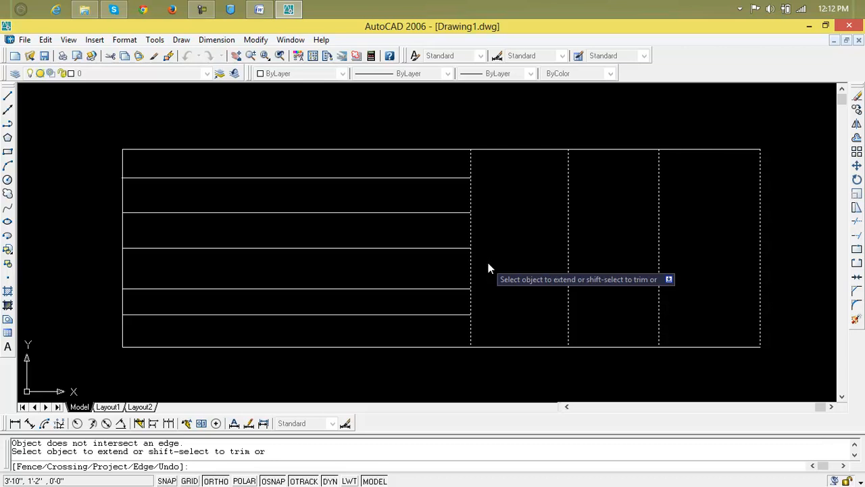
Minimize the drawing program to show the desktop.
{"action": "left_click", "coordinate": [810, 28]}
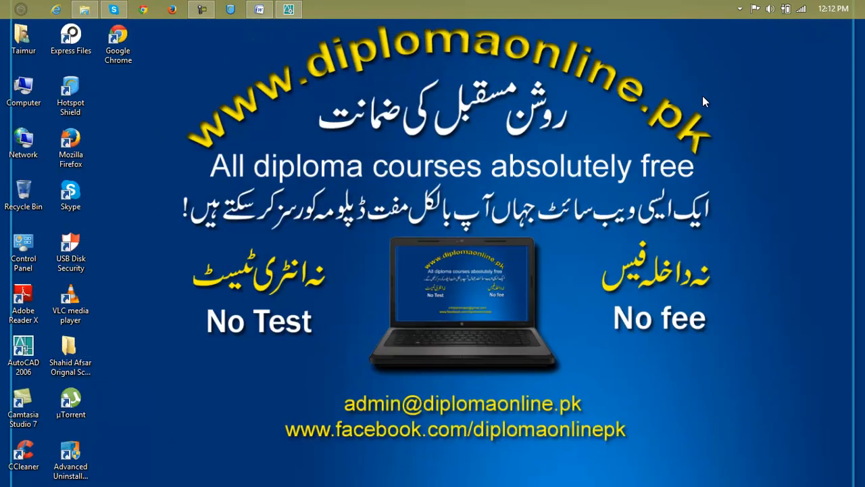